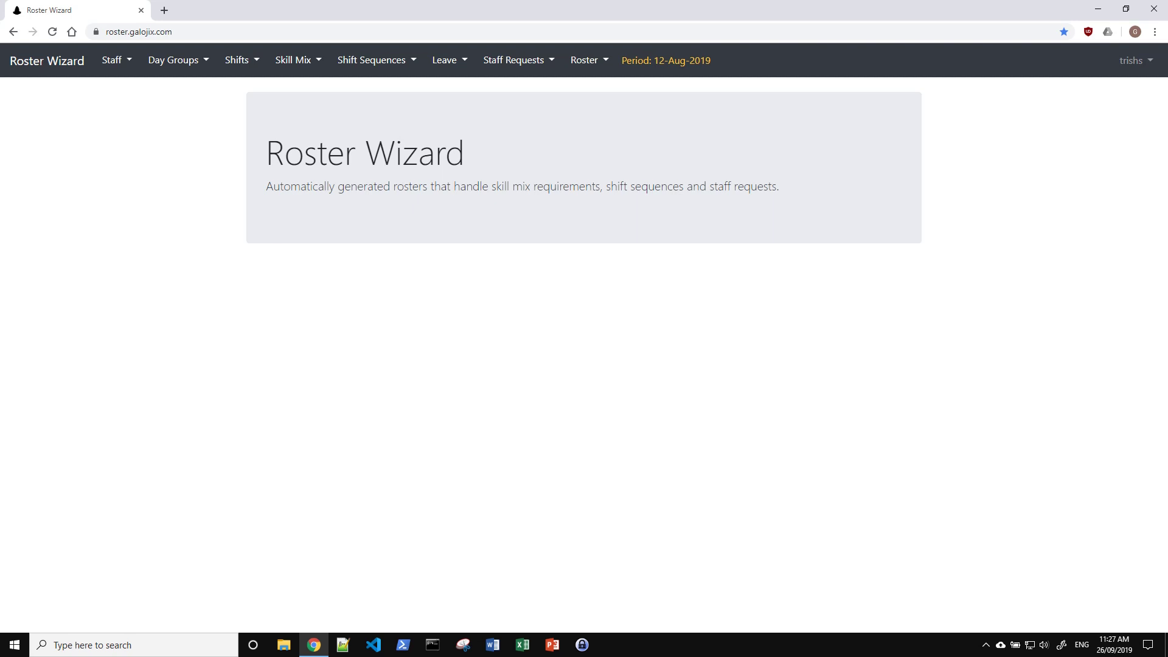
Display the staff list with roles and shifts per roster, followed by the list of shifts
{"action": "left_click", "coordinate": [125, 62]}
{"action": "left_click", "coordinate": [132, 93]}
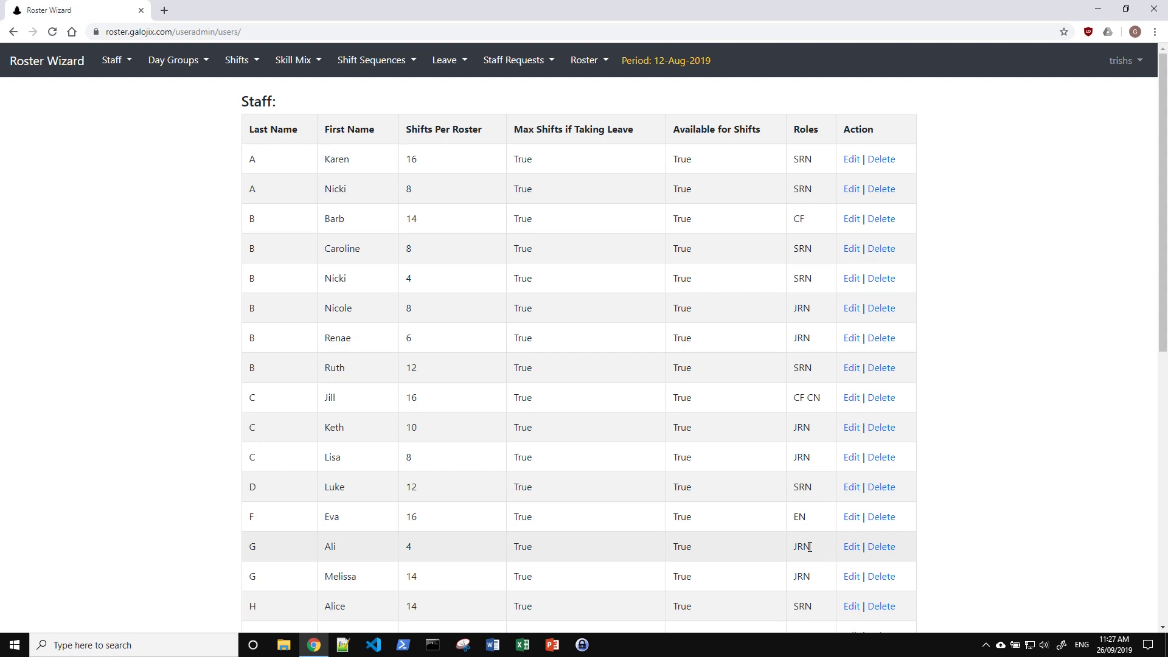
{"action": "left_click", "coordinate": [236, 61]}
{"action": "left_click", "coordinate": [242, 87]}
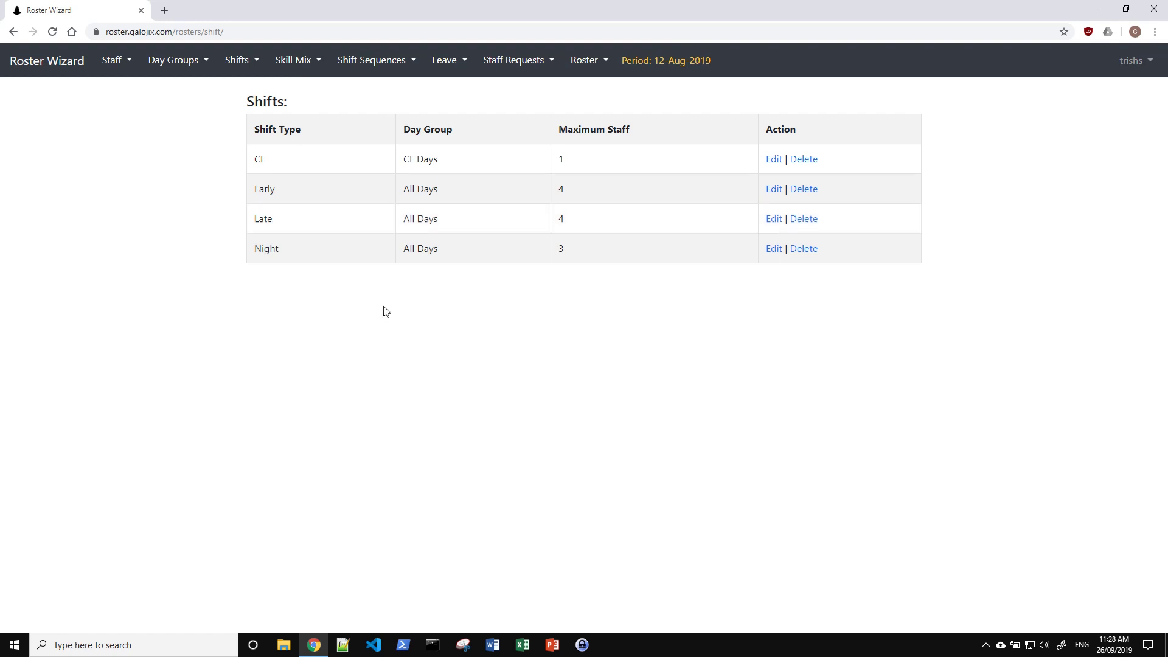
Display the skill mix rules and examine the role combinations for the Early shift options
{"action": "left_click", "coordinate": [284, 60]}
{"action": "left_click", "coordinate": [300, 87]}
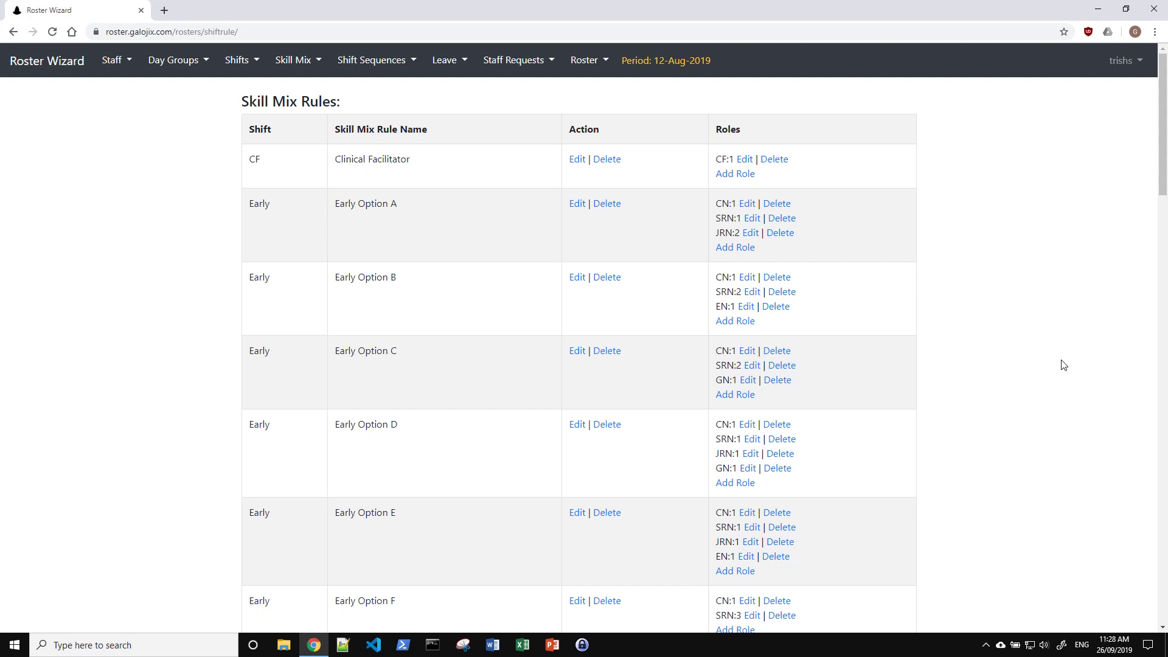
{"action": "scroll", "coordinate": [507, 406], "scroll_direction": "down", "scroll_amount": 2}
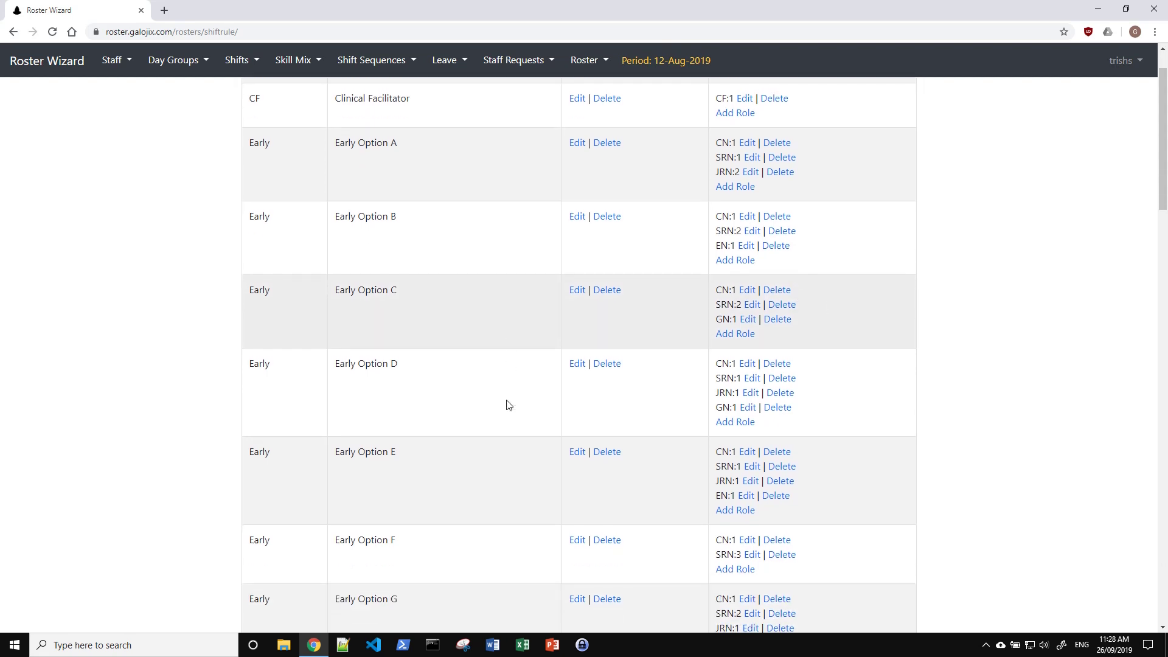
{"action": "scroll", "coordinate": [509, 405], "scroll_direction": "up", "scroll_amount": 1}
{"action": "scroll", "coordinate": [750, 466], "scroll_direction": "up", "scroll_amount": 1}
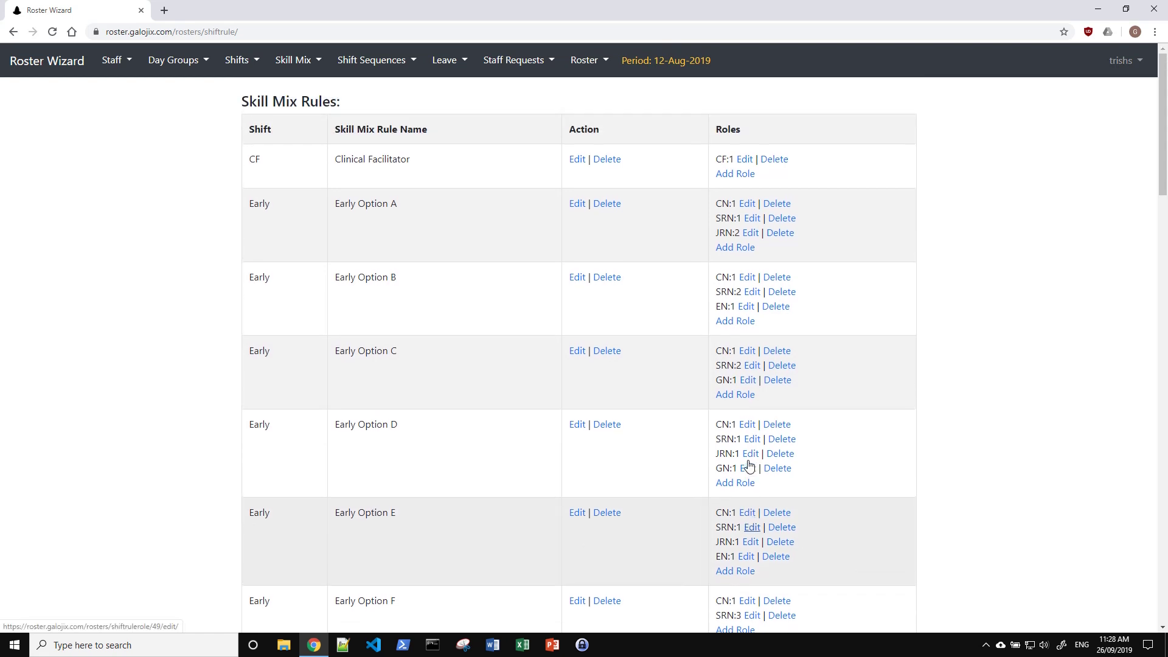
Display the shift sequences and review every rule from No 10 days in a row to No Single Day On
{"action": "left_click", "coordinate": [368, 66]}
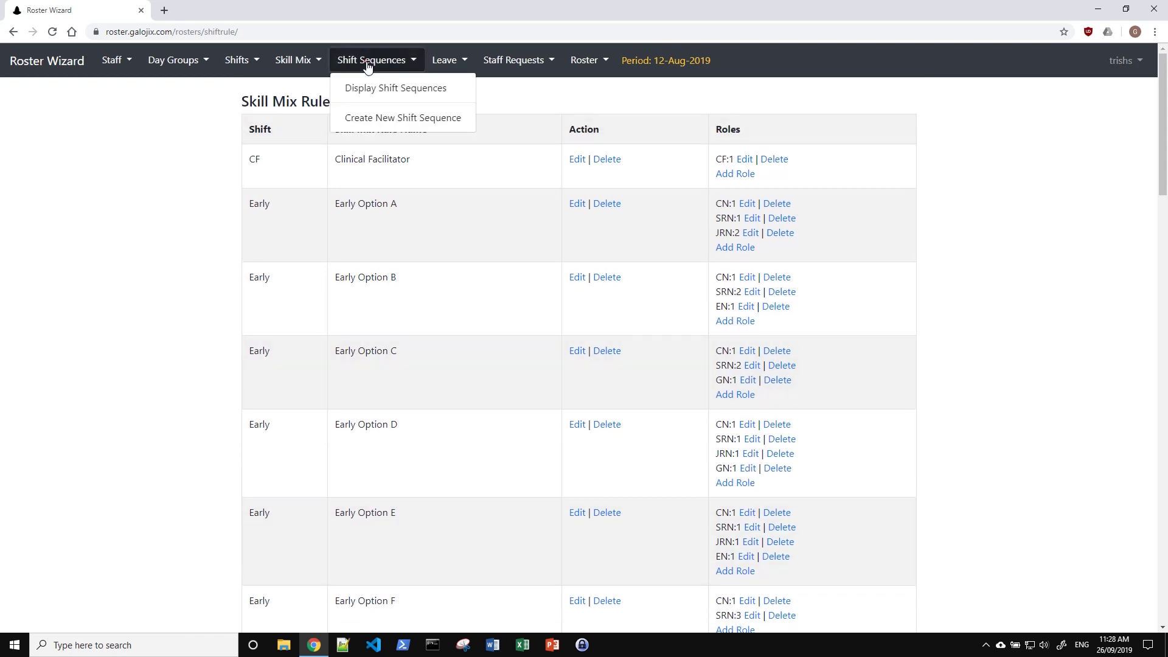
{"action": "left_click", "coordinate": [377, 90]}
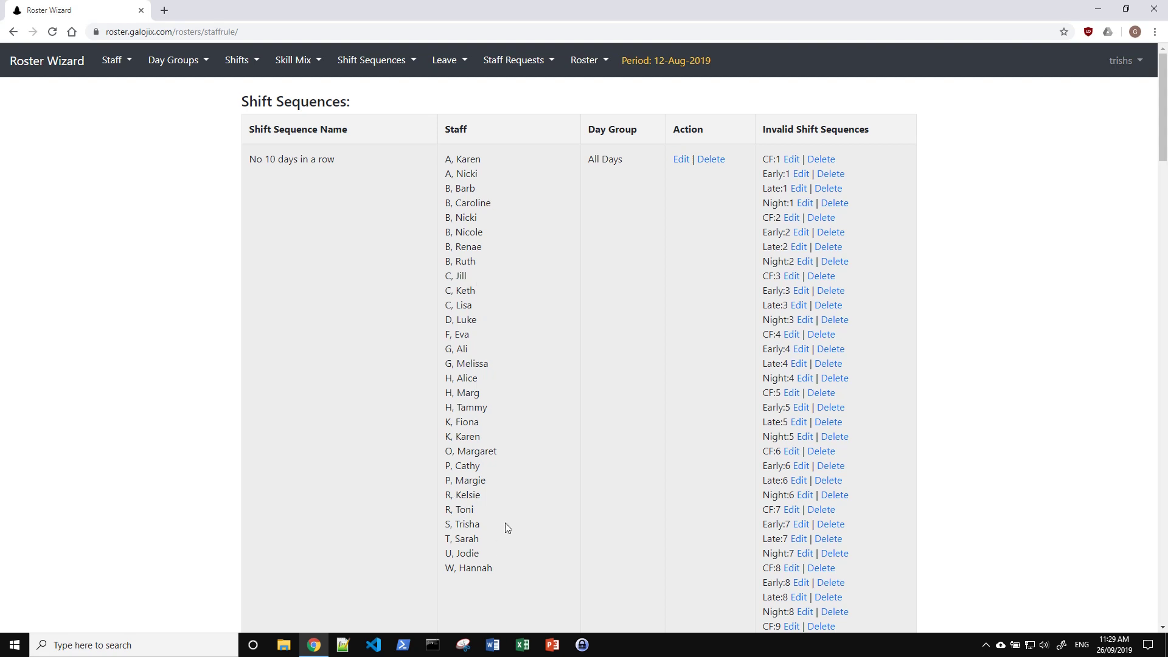
{"action": "scroll", "coordinate": [507, 527], "scroll_direction": "down", "scroll_amount": 12}
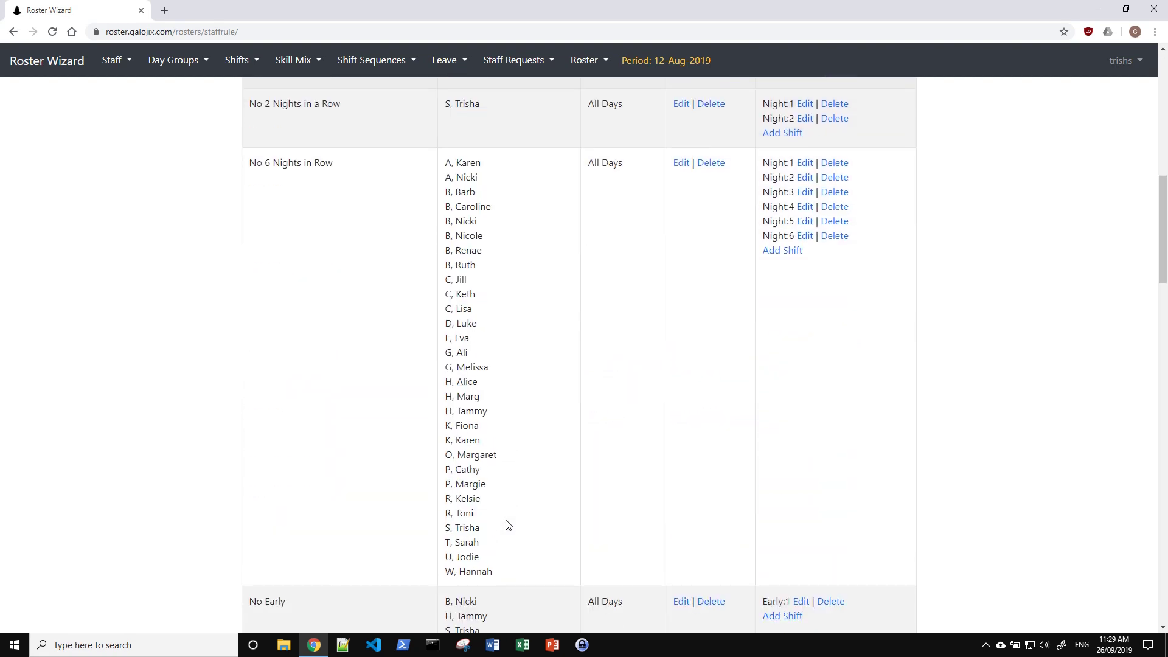
{"action": "scroll", "coordinate": [508, 525], "scroll_direction": "down", "scroll_amount": 7}
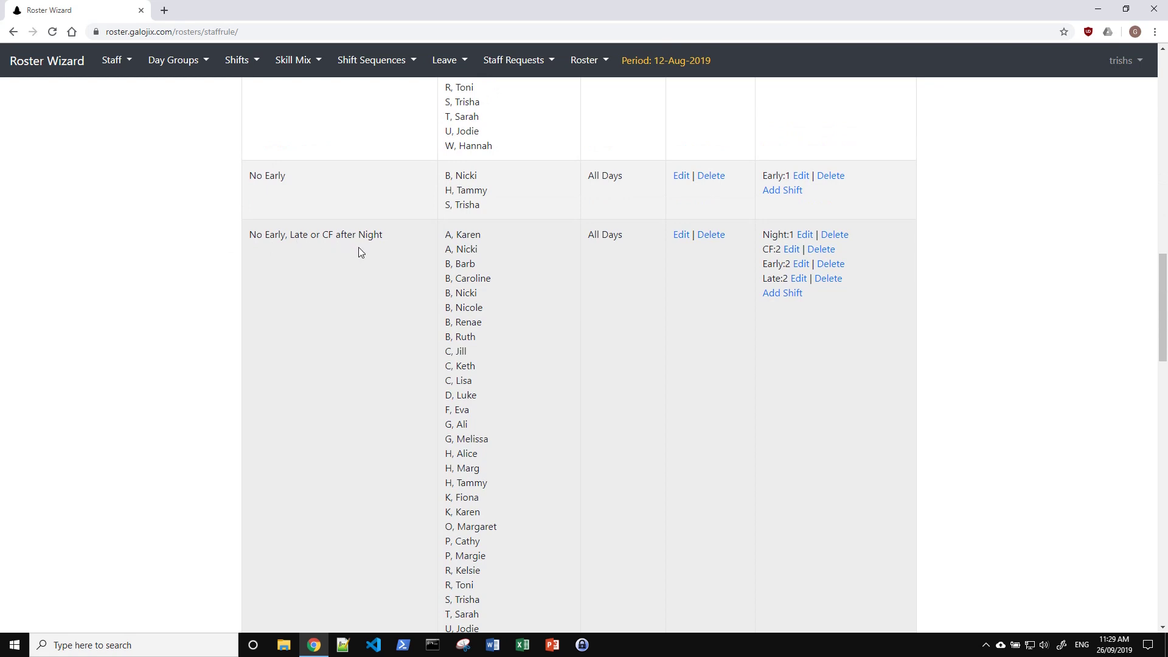
{"action": "scroll", "coordinate": [589, 399], "scroll_direction": "down", "scroll_amount": 20}
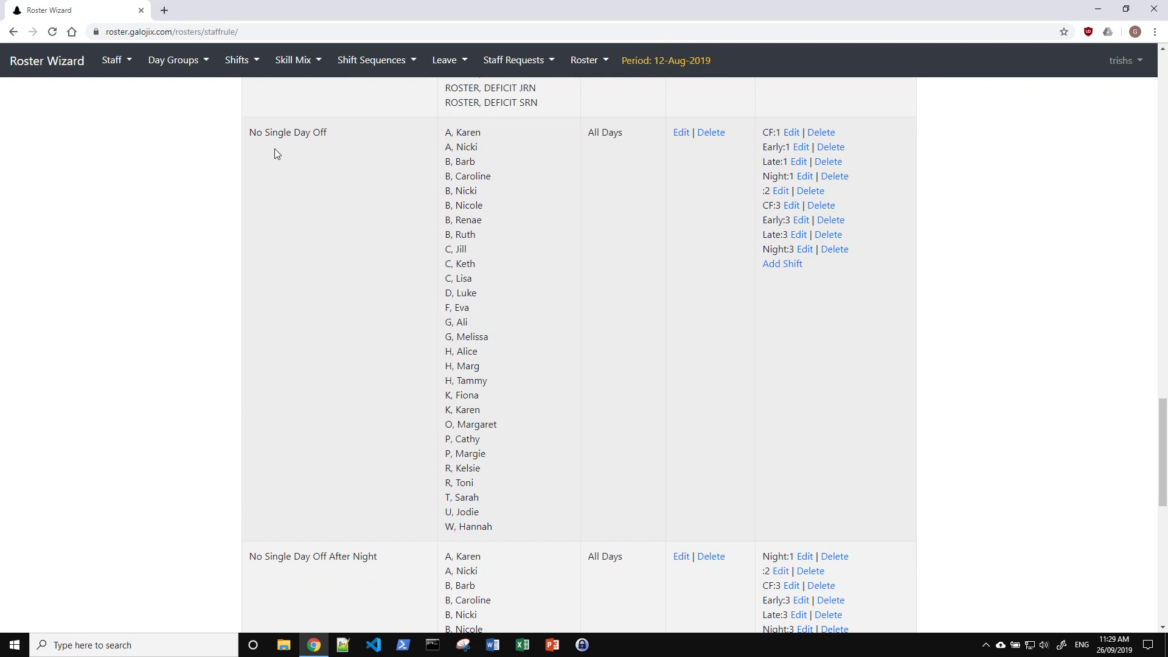
{"action": "scroll", "coordinate": [542, 381], "scroll_direction": "down", "scroll_amount": 11}
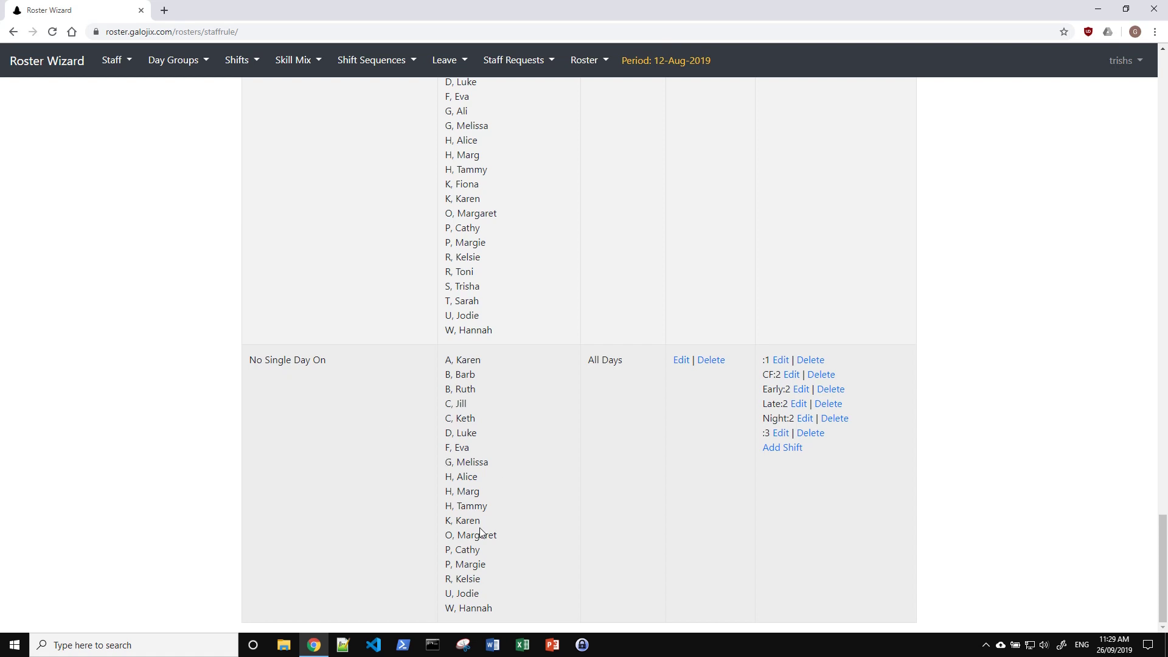
{"action": "scroll", "coordinate": [545, 516], "scroll_direction": "up", "scroll_amount": 20}
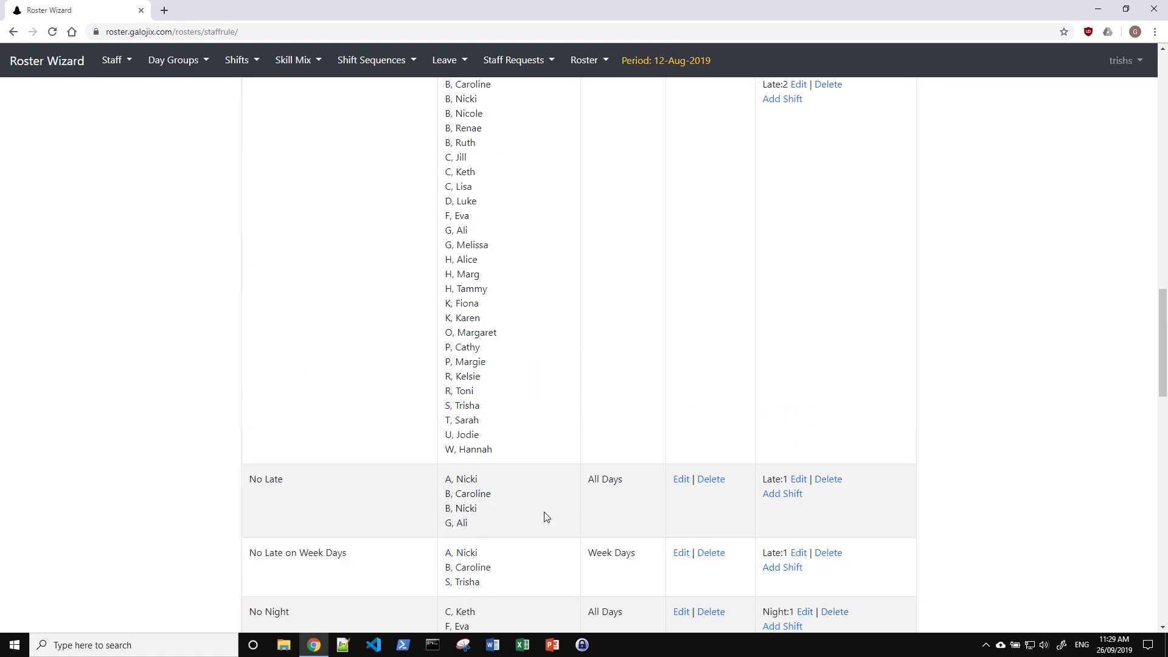
{"action": "scroll", "coordinate": [545, 516], "scroll_direction": "up", "scroll_amount": 15}
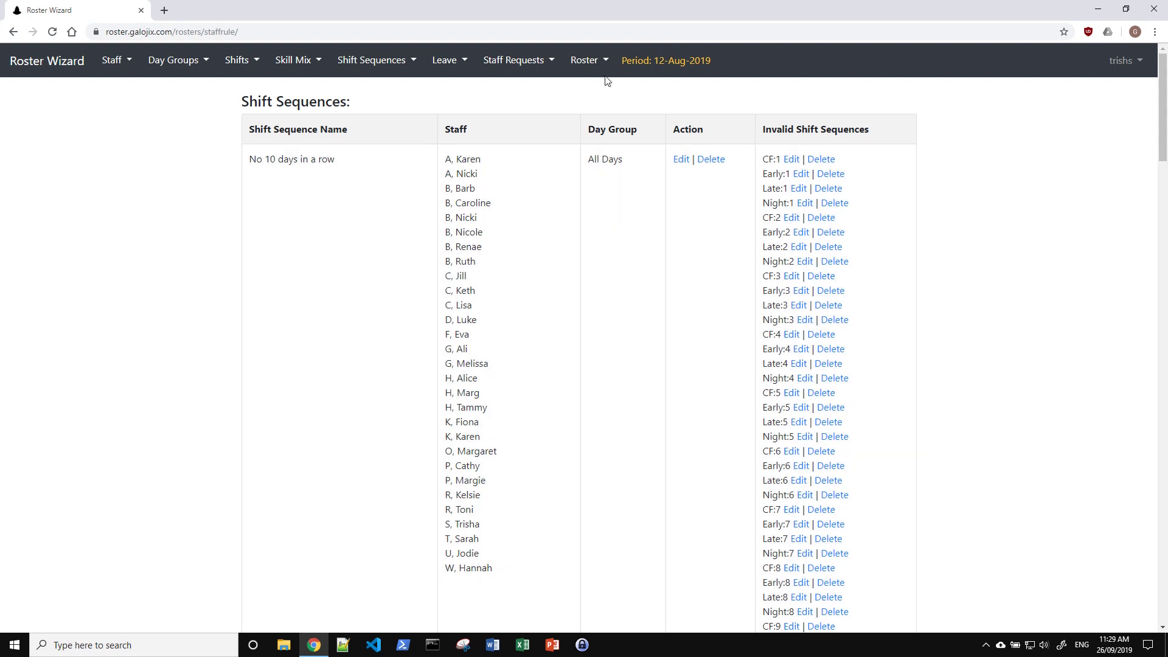
Display the leave records and expand the first listed staff member's leave dates
{"action": "left_click", "coordinate": [446, 65]}
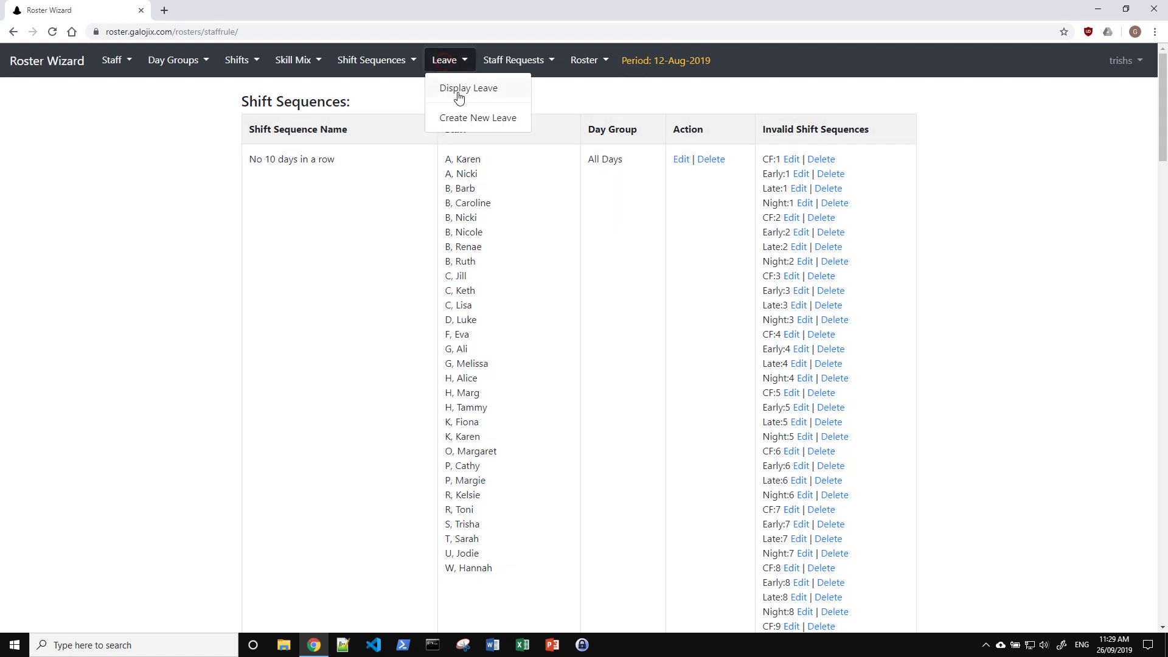
{"action": "left_click", "coordinate": [458, 92]}
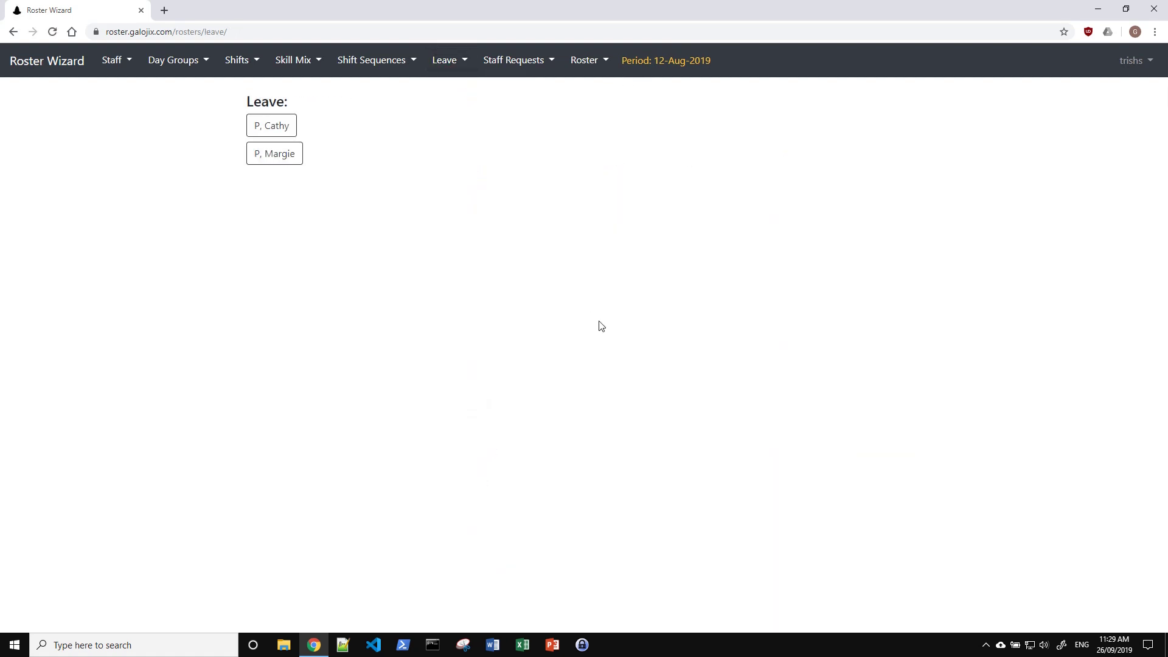
{"action": "left_click", "coordinate": [277, 126]}
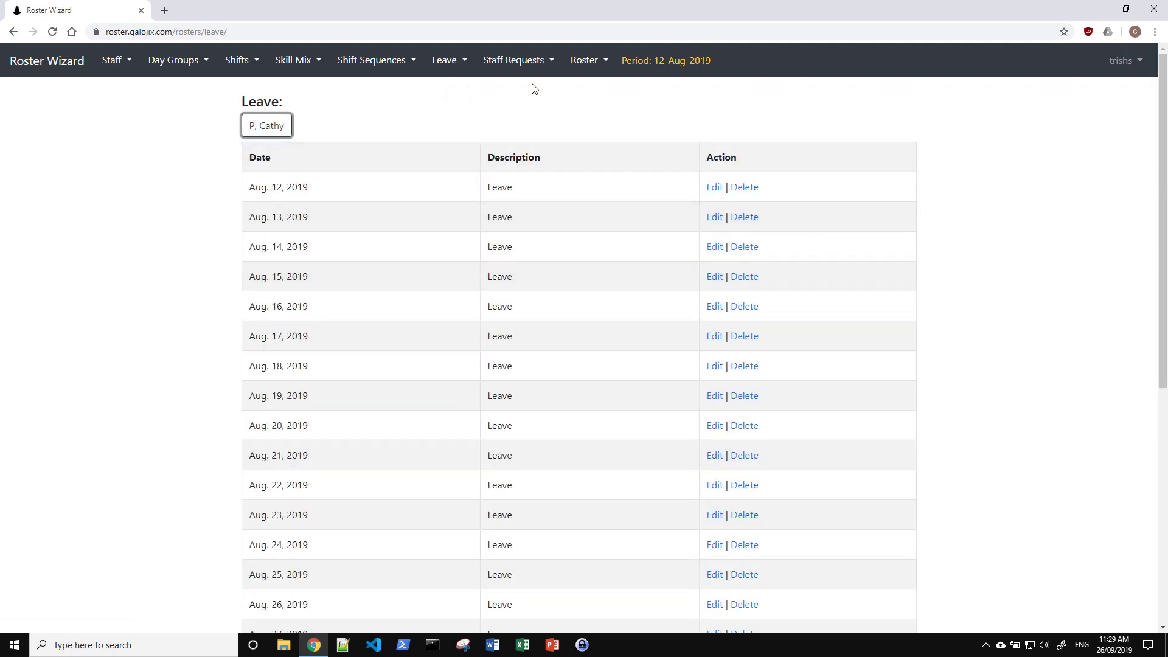
Display the staff requests, expand the listed staff member's entries and open that person's requests for editing
{"action": "left_click", "coordinate": [514, 62]}
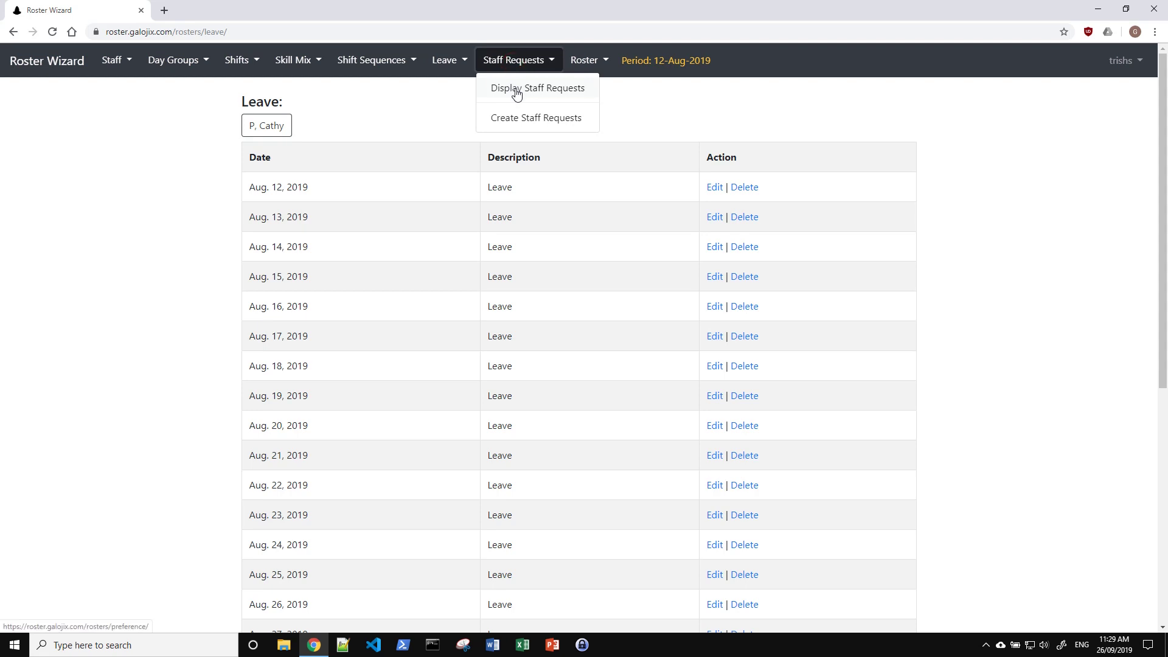
{"action": "left_click", "coordinate": [515, 89]}
{"action": "left_click", "coordinate": [296, 127]}
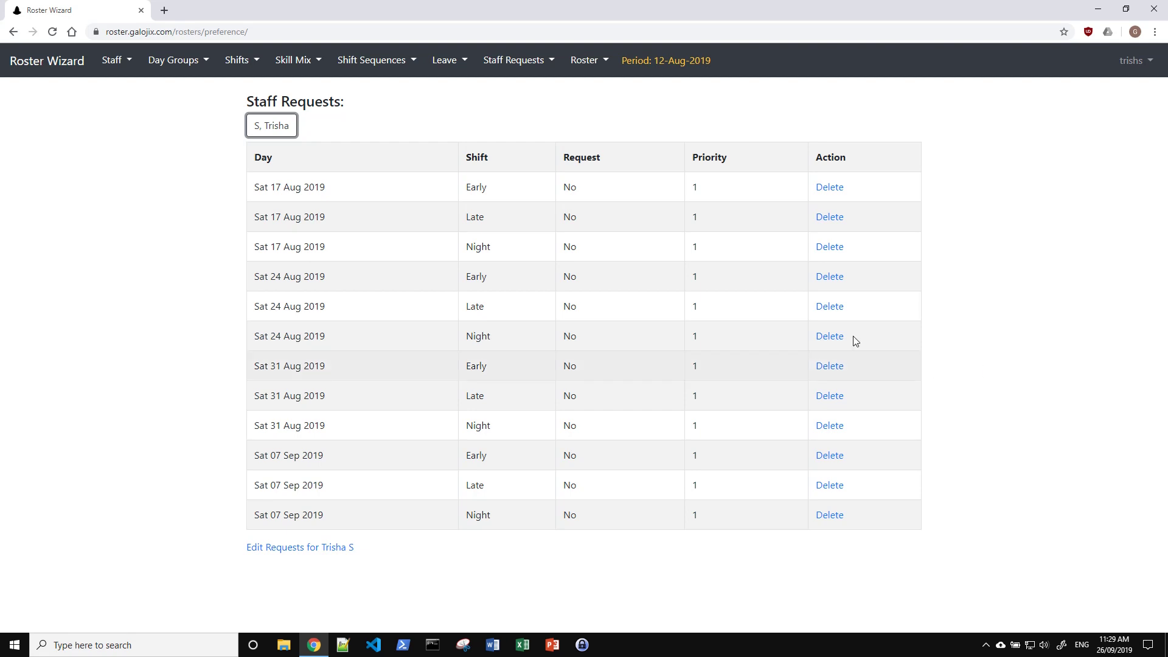
{"action": "left_click", "coordinate": [329, 549]}
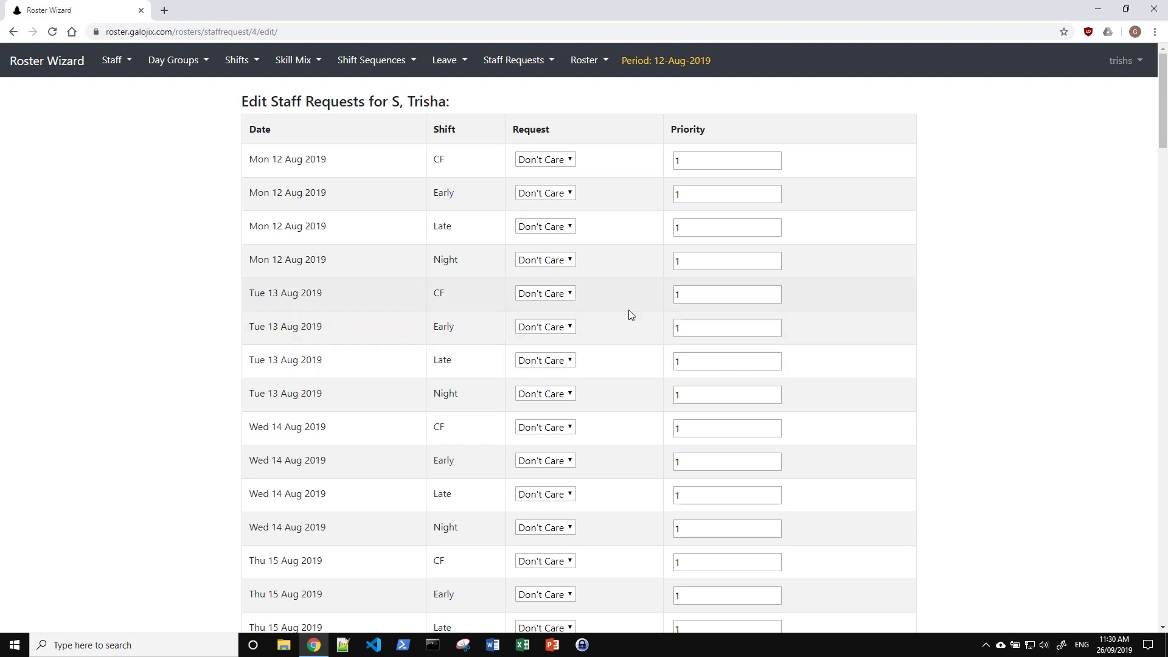
{"action": "scroll", "coordinate": [630, 309], "scroll_direction": "down", "scroll_amount": 5}
{"action": "scroll", "coordinate": [630, 313], "scroll_direction": "up", "scroll_amount": 5}
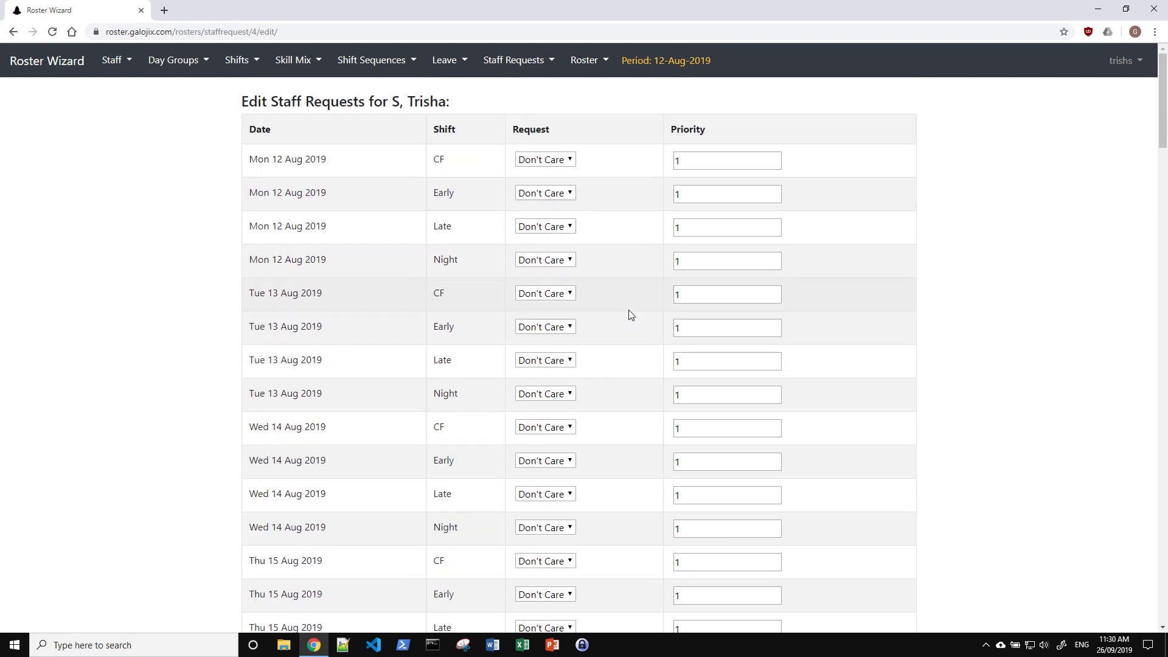
Try Yes and No for the Mon 12 Aug 2019 CF shift request, and return it to Don't Care
{"action": "left_click", "coordinate": [571, 159]}
{"action": "left_click", "coordinate": [527, 174]}
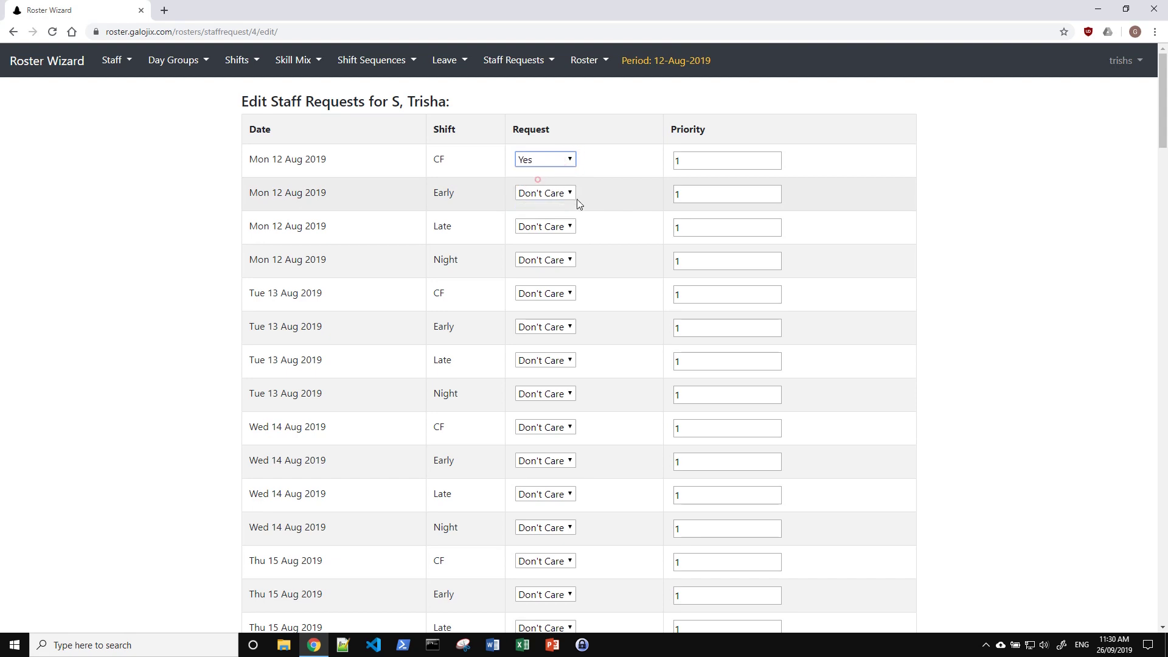
{"action": "left_click", "coordinate": [573, 162]}
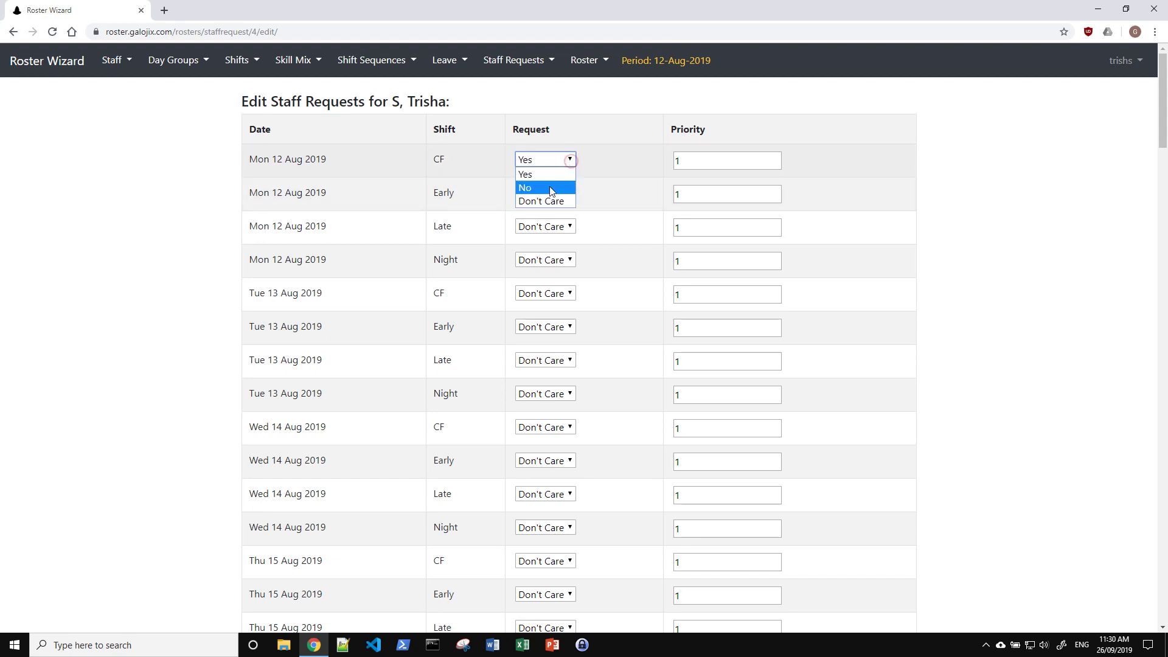
{"action": "left_click", "coordinate": [547, 184]}
{"action": "left_click", "coordinate": [573, 162]}
{"action": "left_click", "coordinate": [555, 200]}
Examine the staff member's shift requests and priorities for the whole period through Sun 08 Sep 2019
{"action": "scroll", "coordinate": [937, 345], "scroll_direction": "down", "scroll_amount": 1}
{"action": "scroll", "coordinate": [936, 345], "scroll_direction": "down", "scroll_amount": 20}
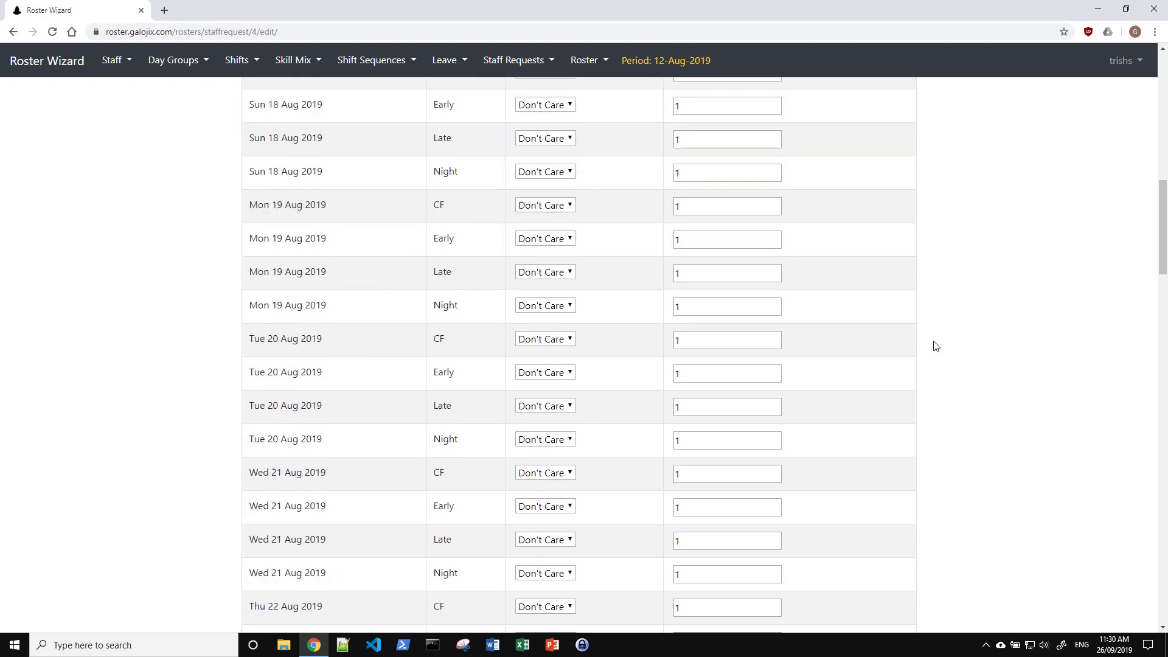
{"action": "scroll", "coordinate": [936, 345], "scroll_direction": "down", "scroll_amount": 20}
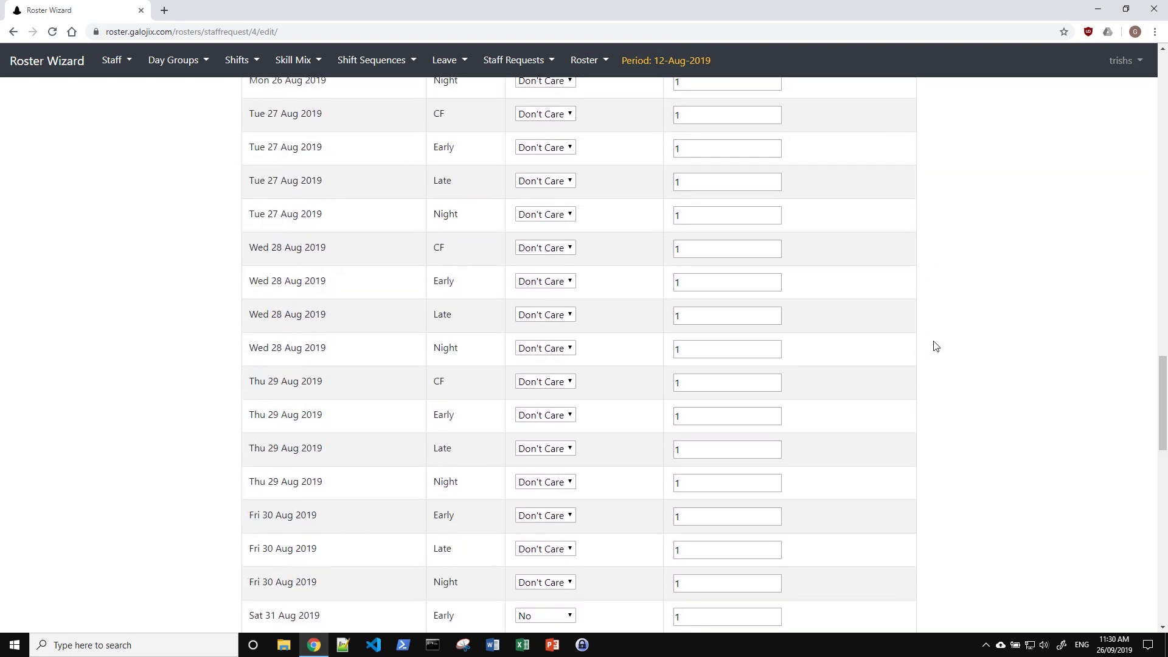
{"action": "scroll", "coordinate": [937, 345], "scroll_direction": "down", "scroll_amount": 5}
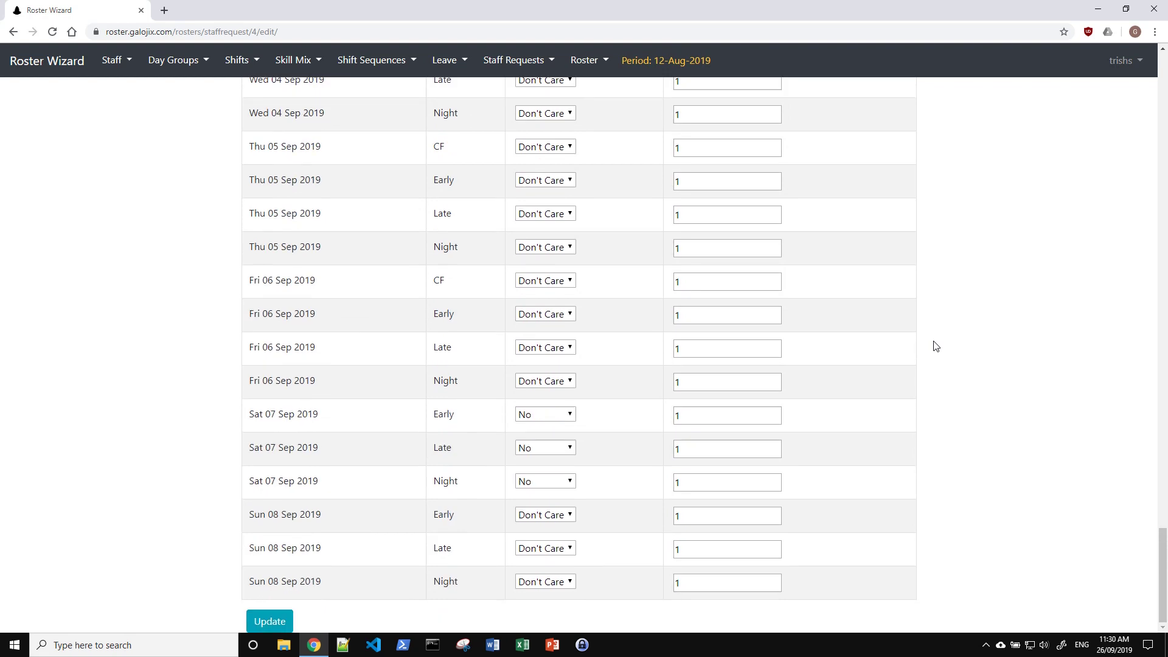
{"action": "scroll", "coordinate": [590, 286], "scroll_direction": "up", "scroll_amount": 20}
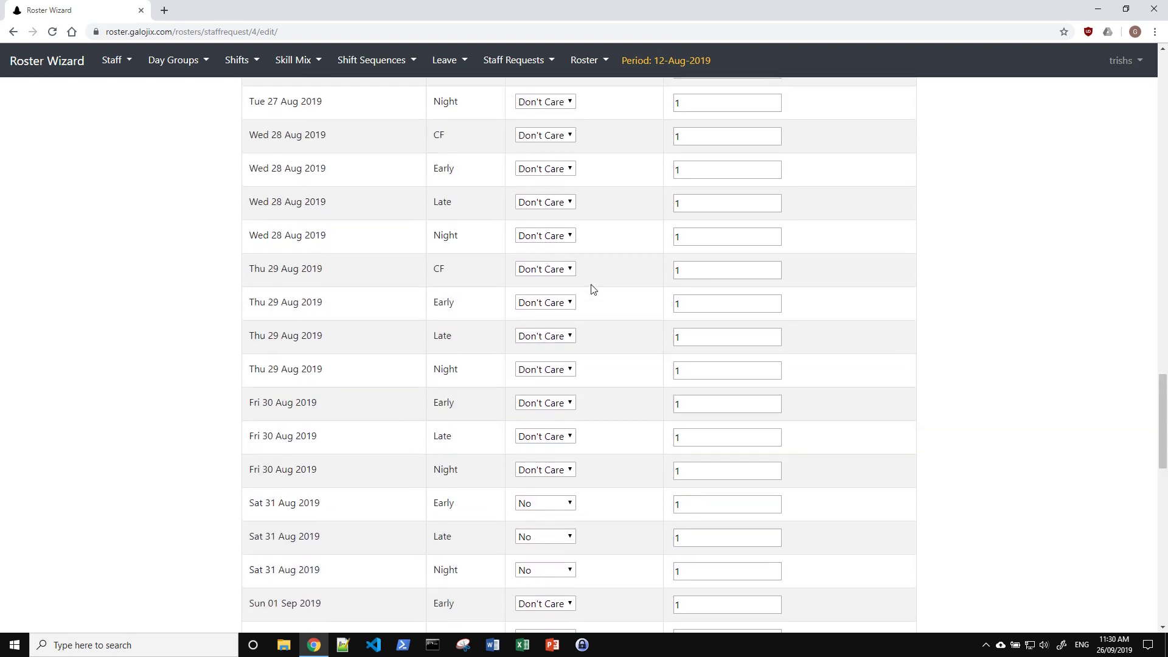
{"action": "scroll", "coordinate": [590, 286], "scroll_direction": "up", "scroll_amount": 20}
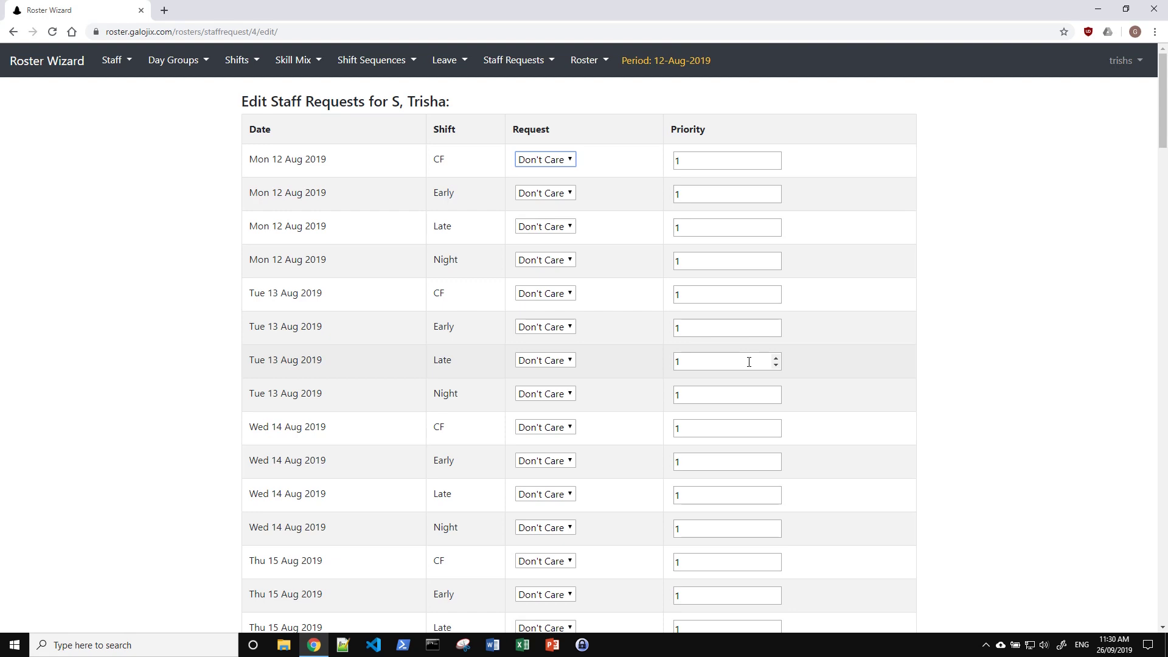
Generate a new roster with the start date 12 August 2019
{"action": "left_click", "coordinate": [588, 63]}
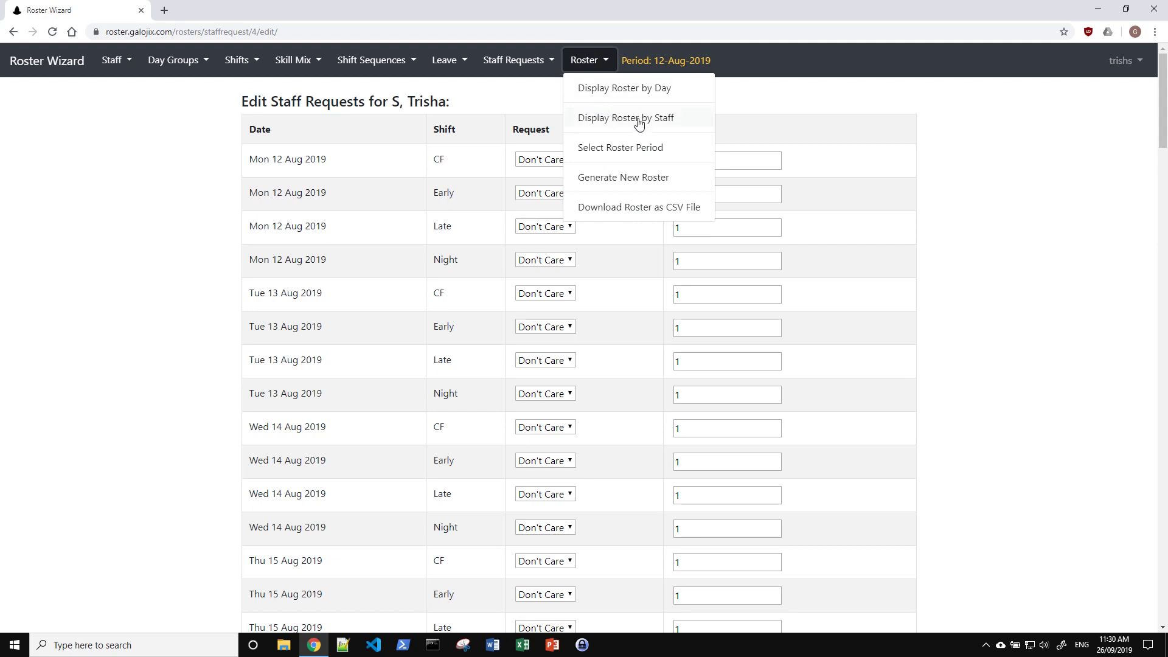
{"action": "left_click", "coordinate": [617, 180]}
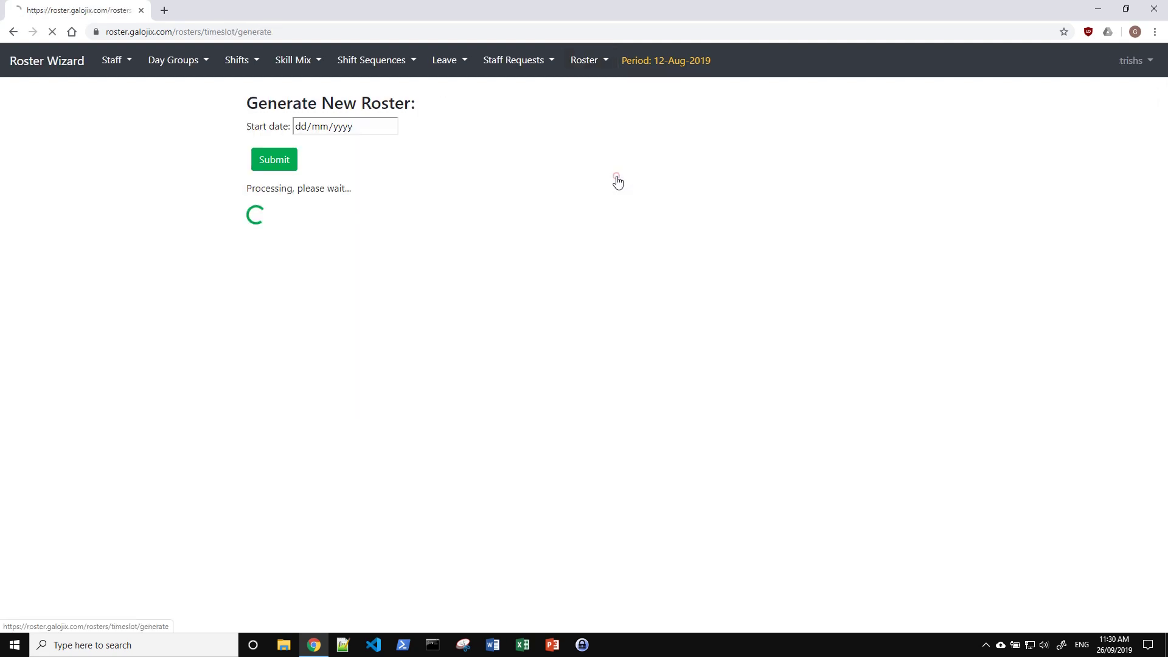
{"action": "left_click", "coordinate": [390, 125]}
{"action": "left_click", "coordinate": [404, 149]}
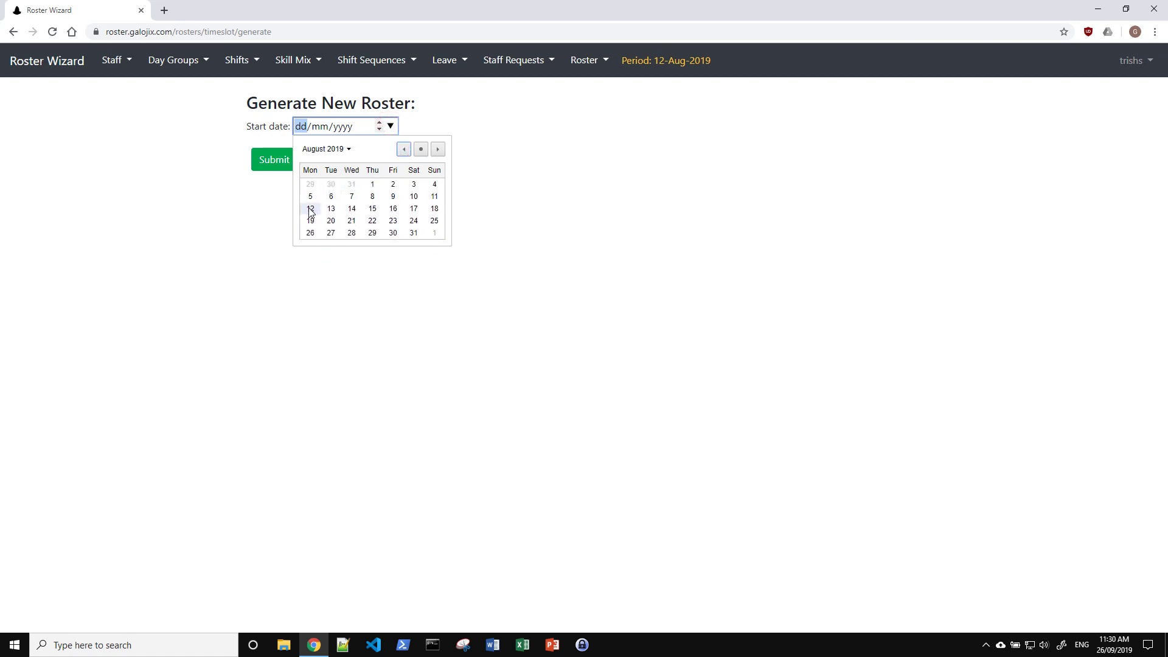
{"action": "left_click", "coordinate": [311, 209]}
{"action": "left_click", "coordinate": [275, 161]}
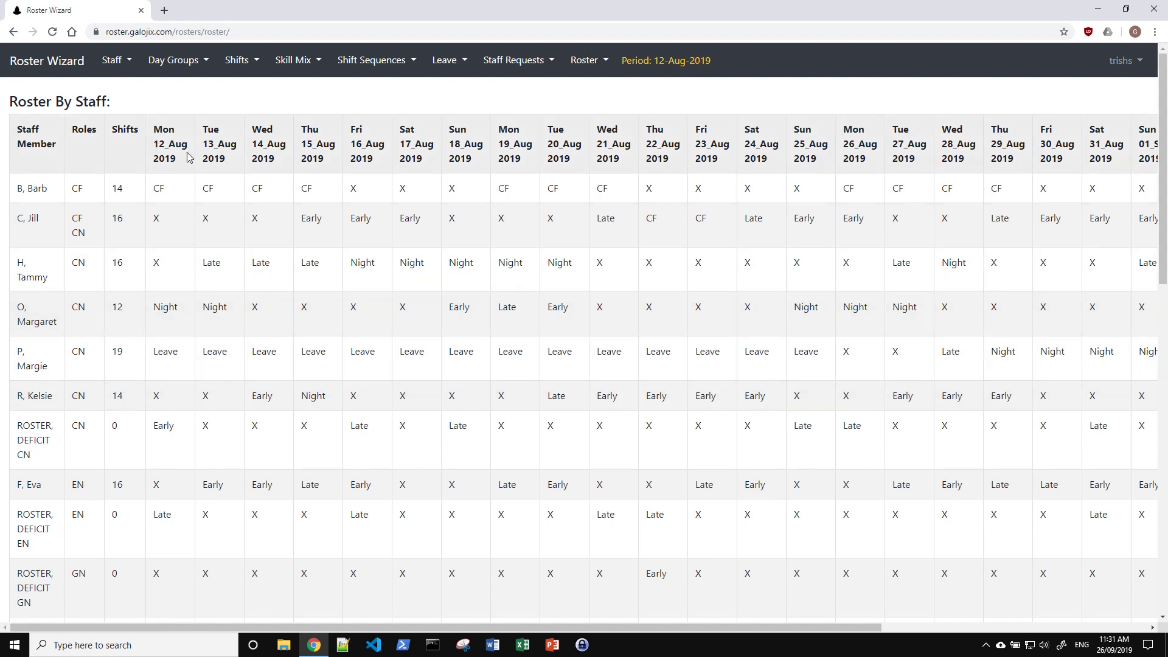
Review the generated roster by staff, and display the same roster by day
{"action": "scroll", "coordinate": [484, 334], "scroll_direction": "down", "scroll_amount": 15}
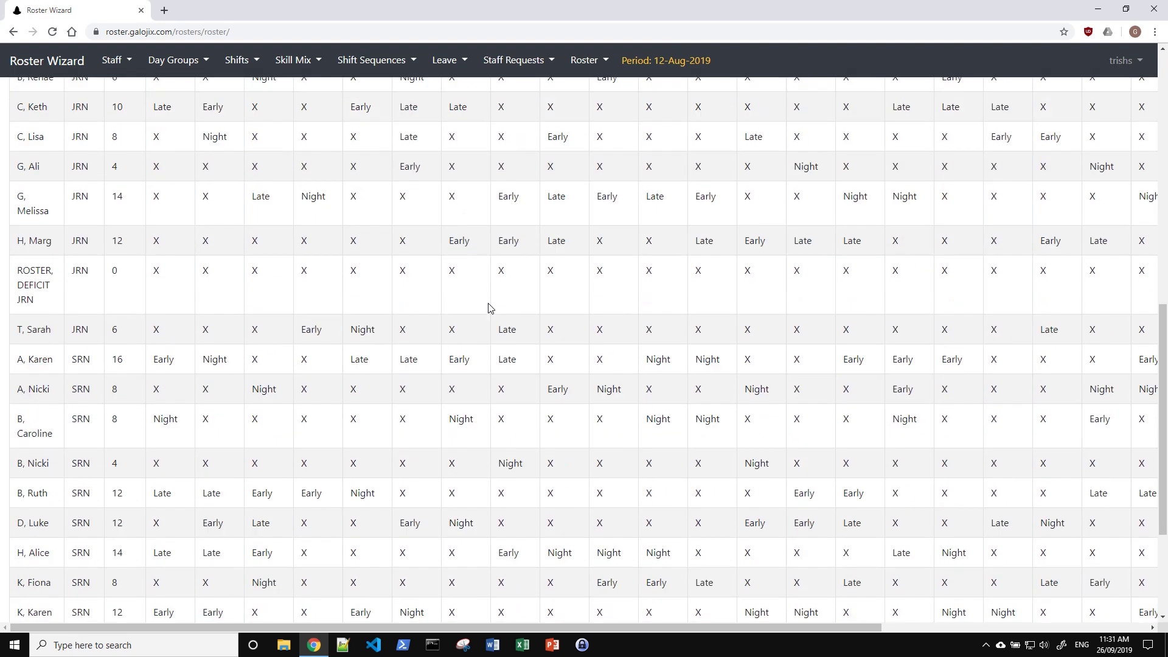
{"action": "scroll", "coordinate": [488, 307], "scroll_direction": "up", "scroll_amount": 15}
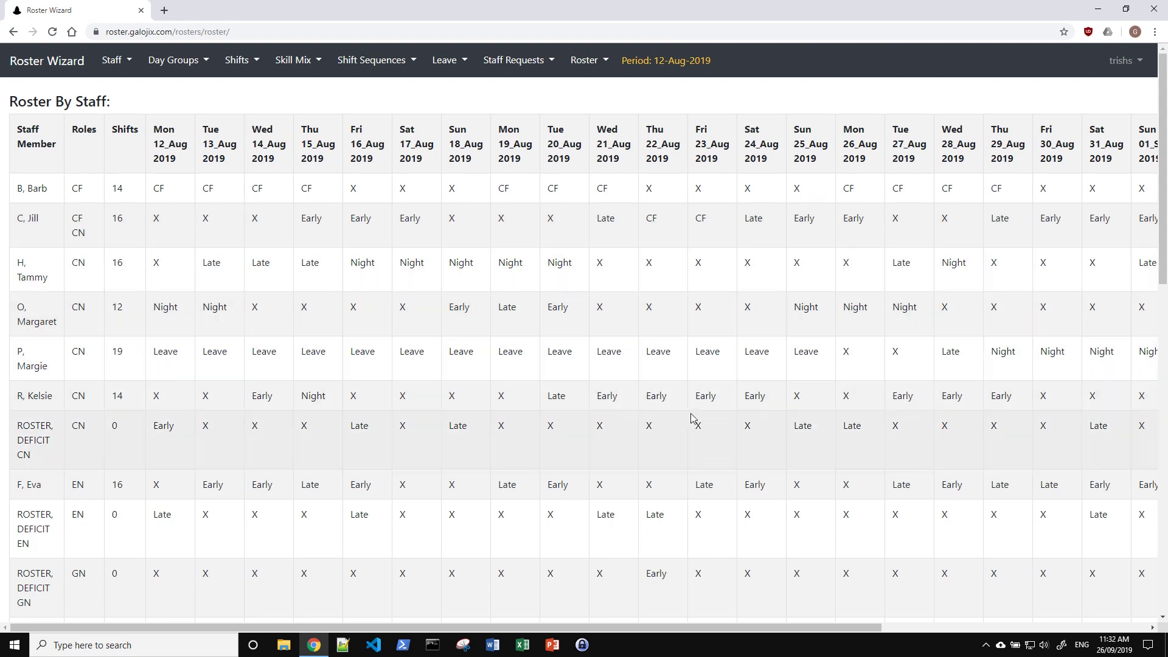
{"action": "left_click", "coordinate": [598, 63]}
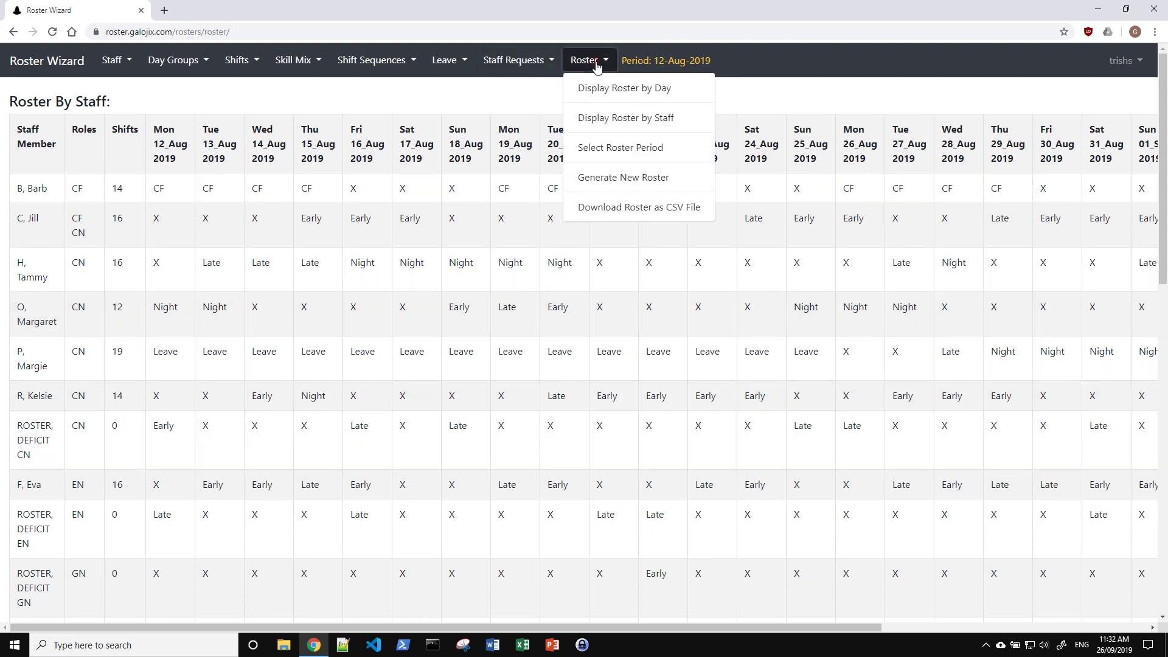
{"action": "left_click", "coordinate": [611, 90]}
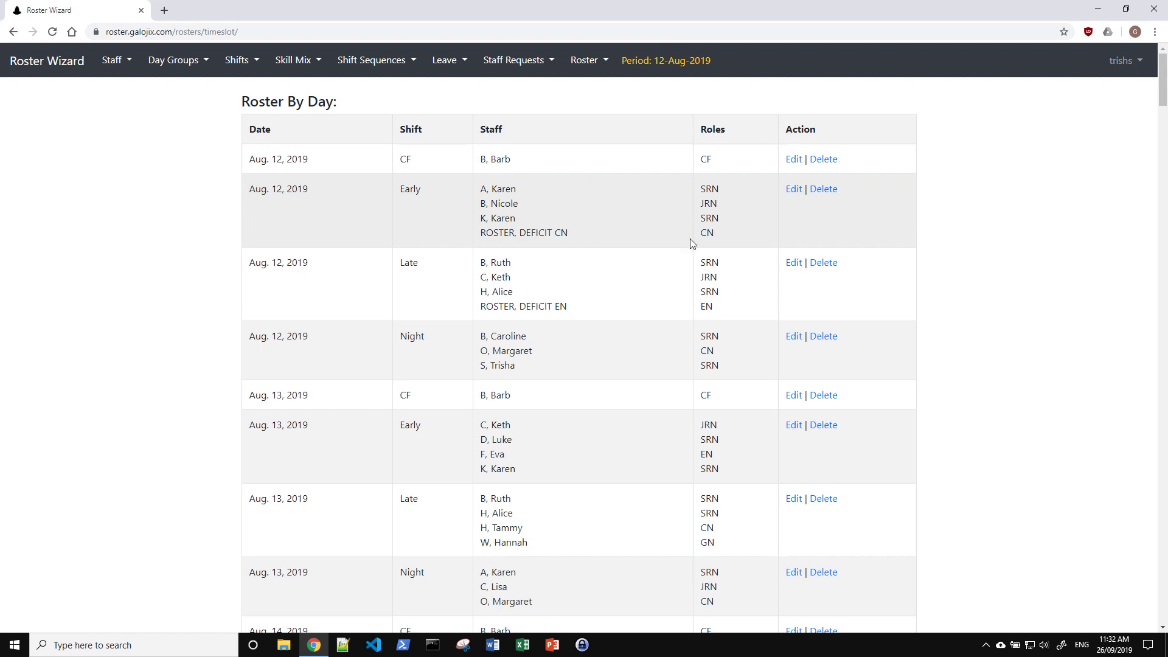
Review the staff and roles on each shift in the roster by day, and open the roster period selection
{"action": "scroll", "coordinate": [553, 425], "scroll_direction": "down", "scroll_amount": 1}
{"action": "scroll", "coordinate": [552, 425], "scroll_direction": "down", "scroll_amount": 15}
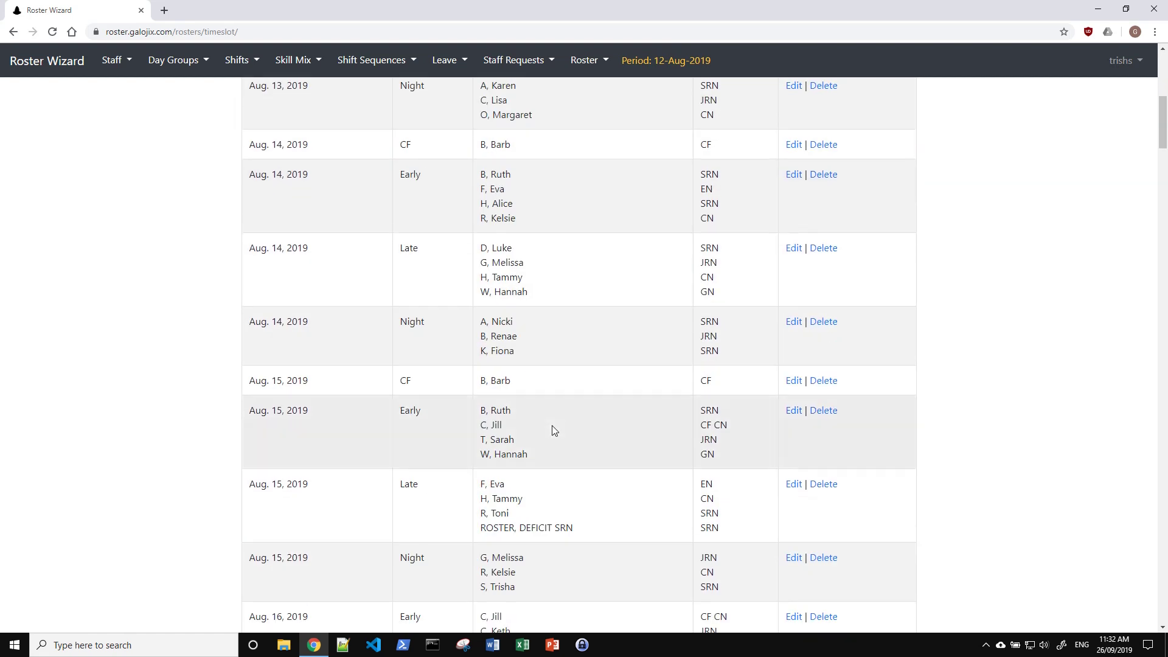
{"action": "scroll", "coordinate": [552, 426], "scroll_direction": "up", "scroll_amount": 15}
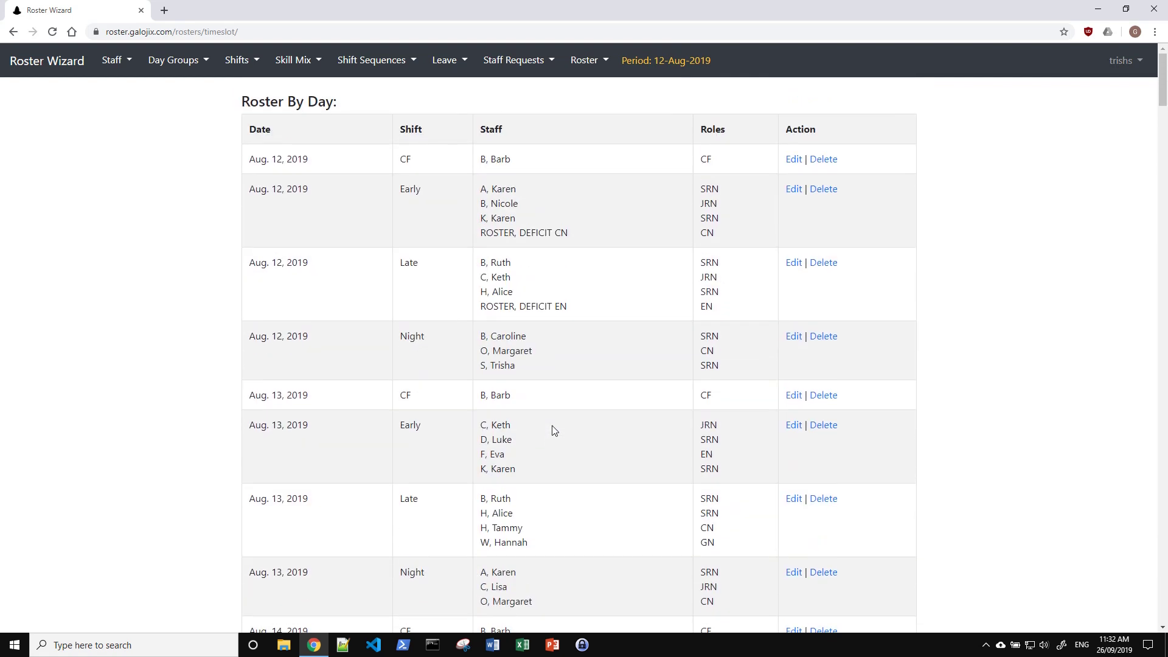
{"action": "left_click", "coordinate": [596, 64]}
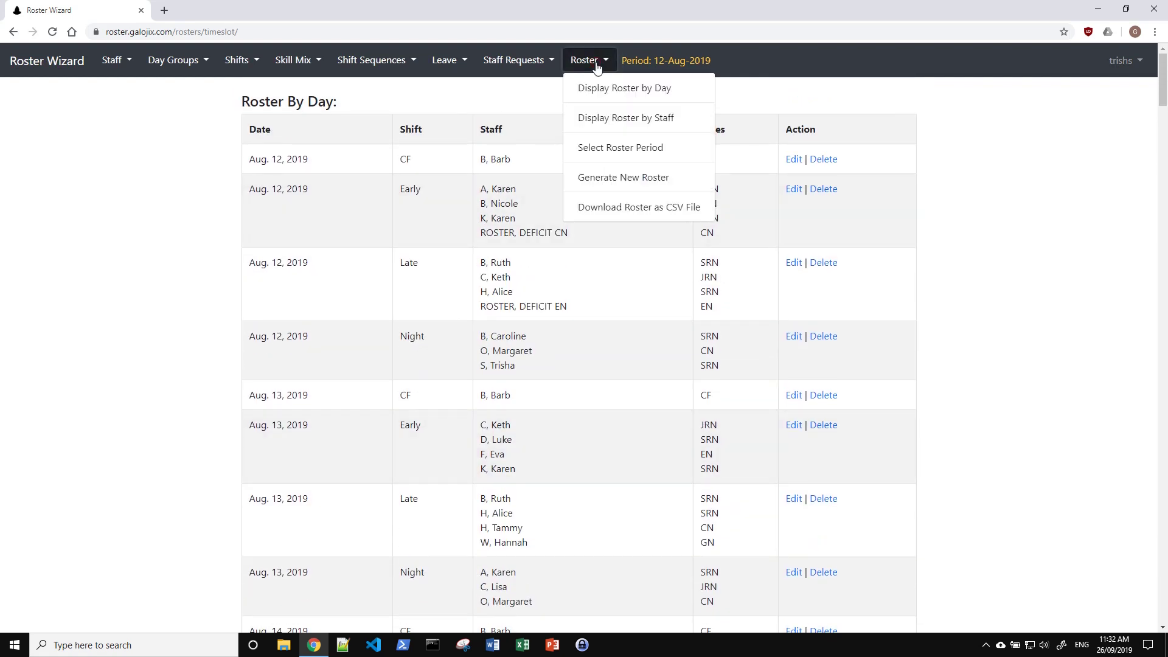
{"action": "left_click", "coordinate": [637, 152]}
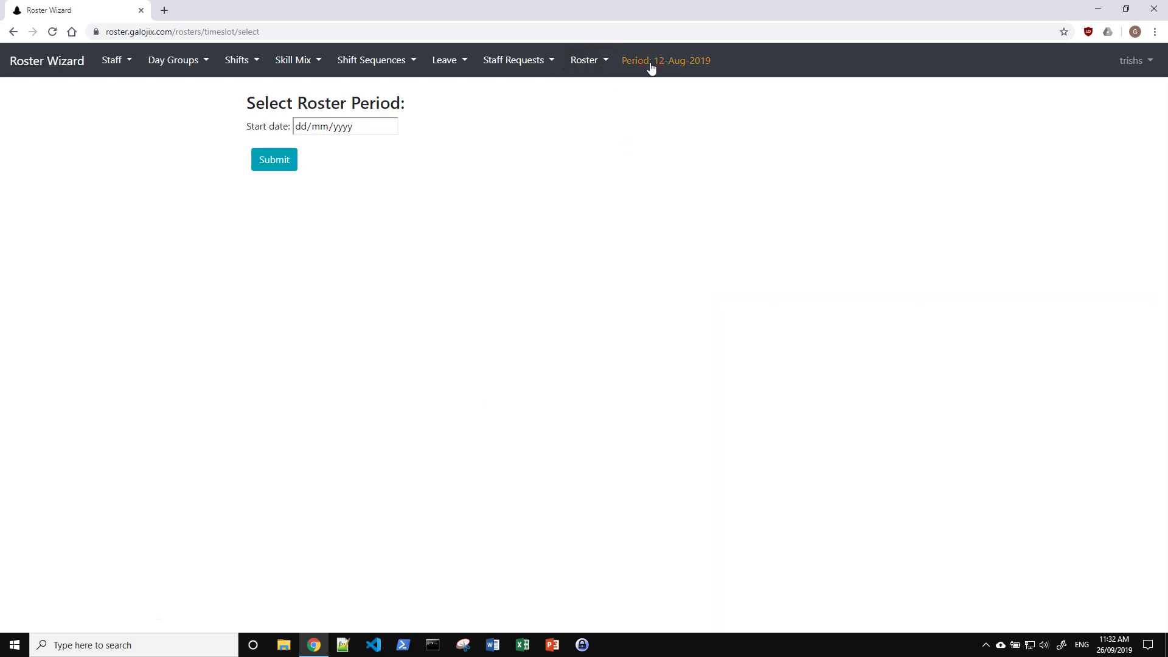
Download the roster as a CSV file into Downloads, replacing the existing roster.csv
{"action": "left_click", "coordinate": [607, 67]}
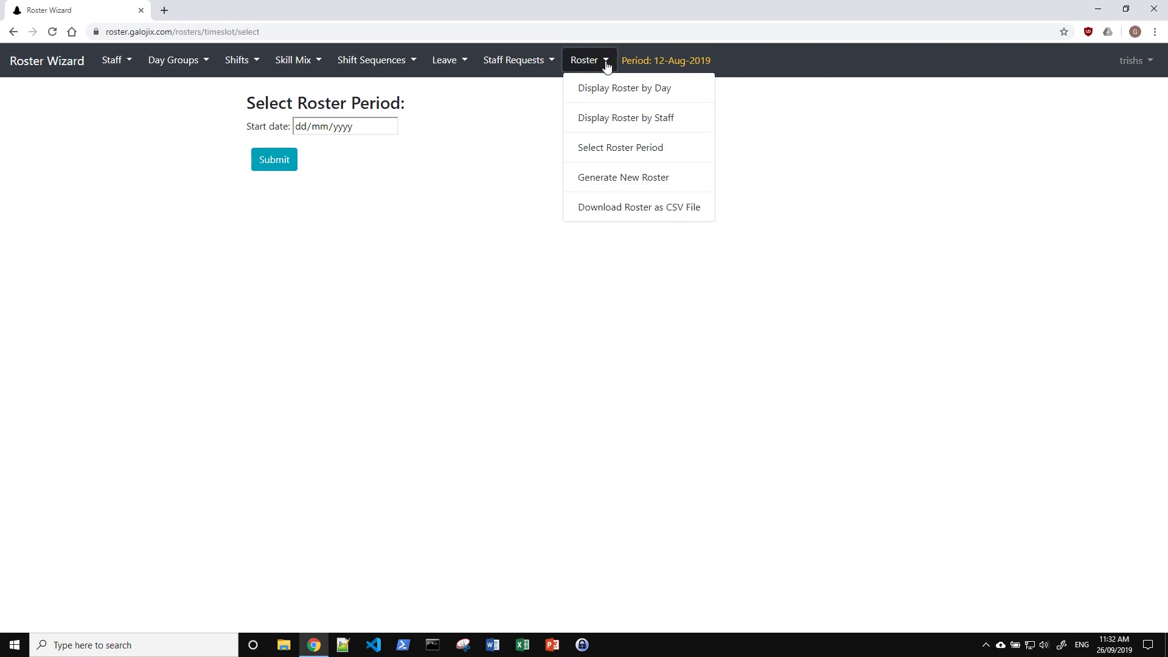
{"action": "left_click", "coordinate": [612, 208]}
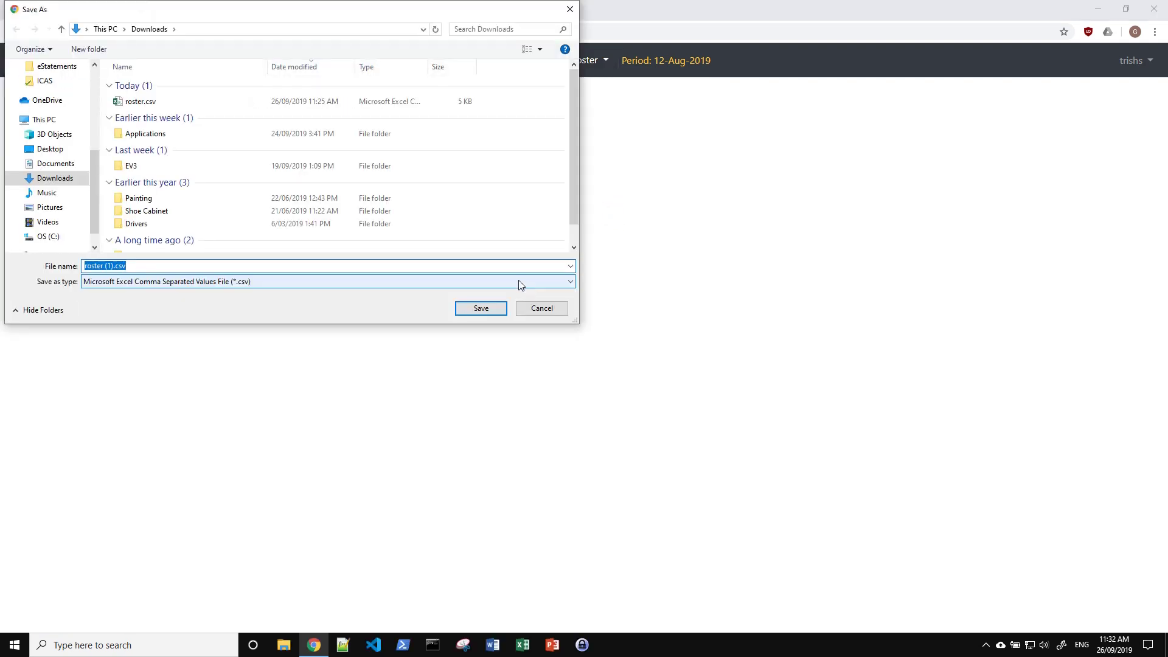
{"action": "left_click", "coordinate": [145, 103]}
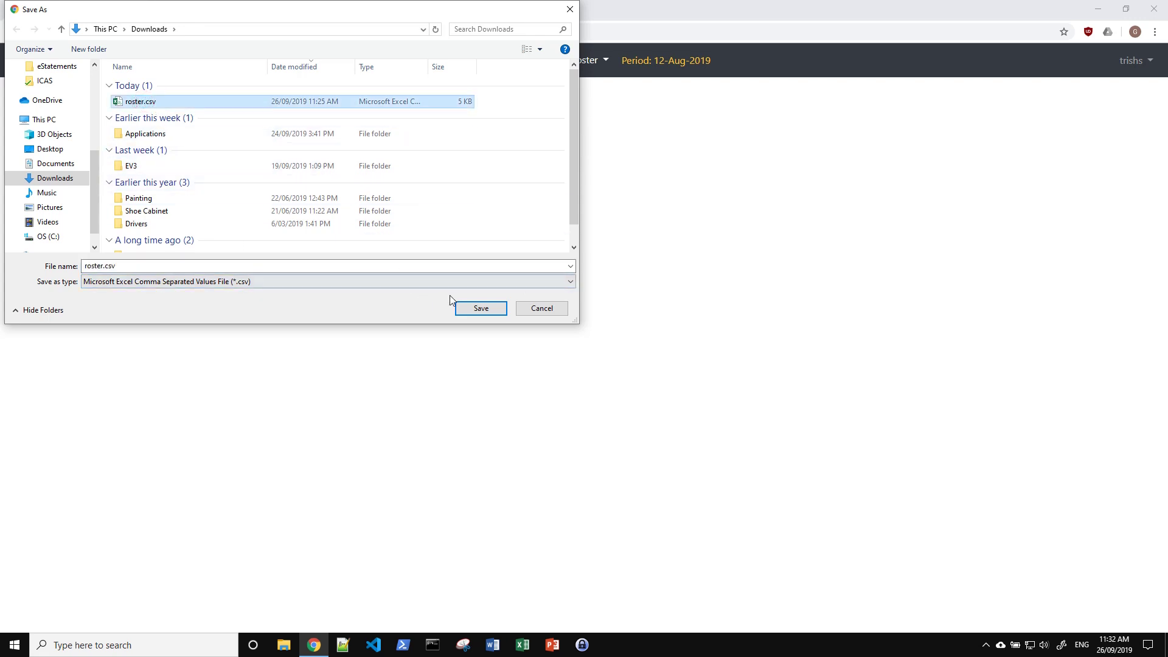
{"action": "left_click", "coordinate": [480, 308]}
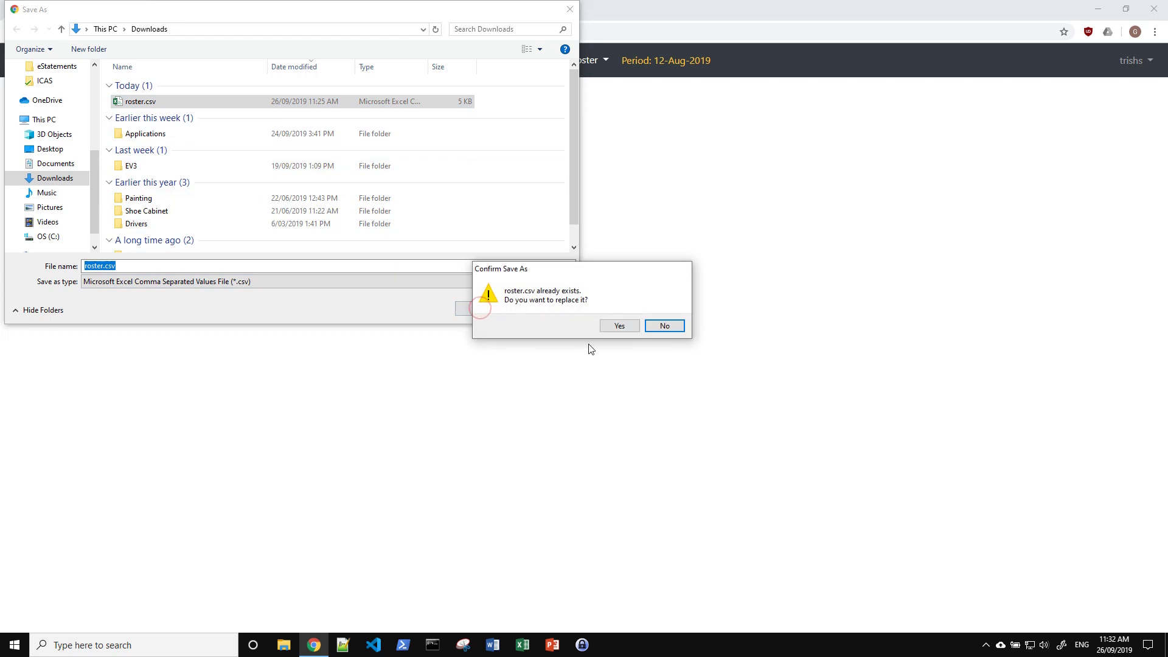
{"action": "left_click", "coordinate": [618, 327]}
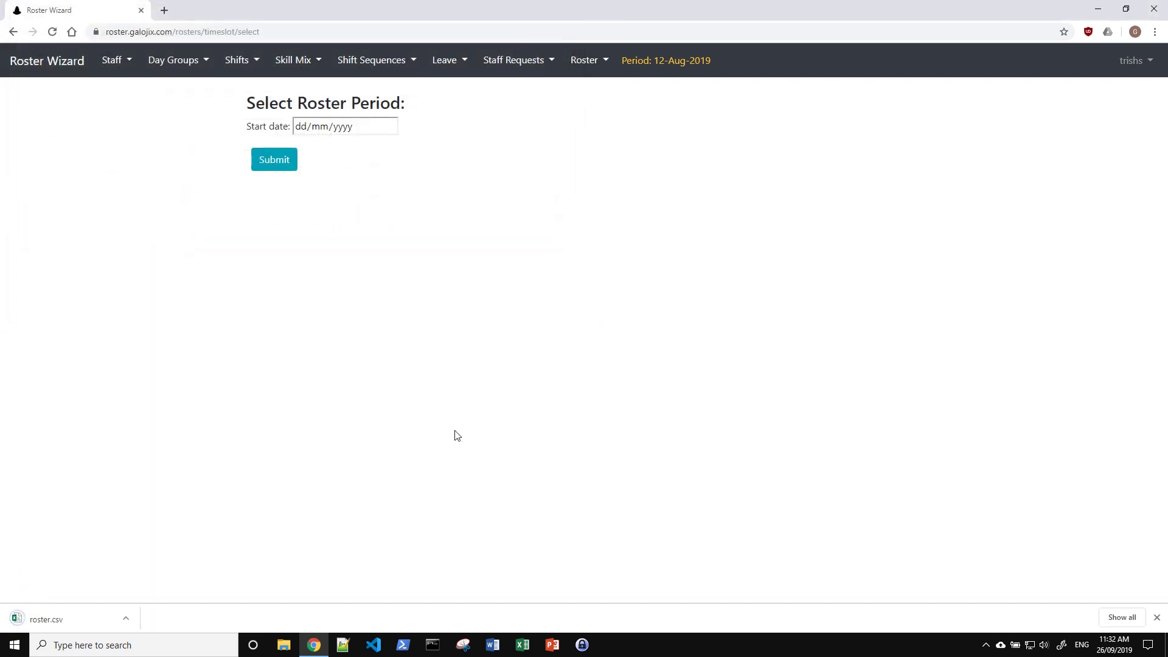
Open the downloaded roster.csv in Excel and examine the shifts listed for each staff member
{"action": "left_click", "coordinate": [126, 617]}
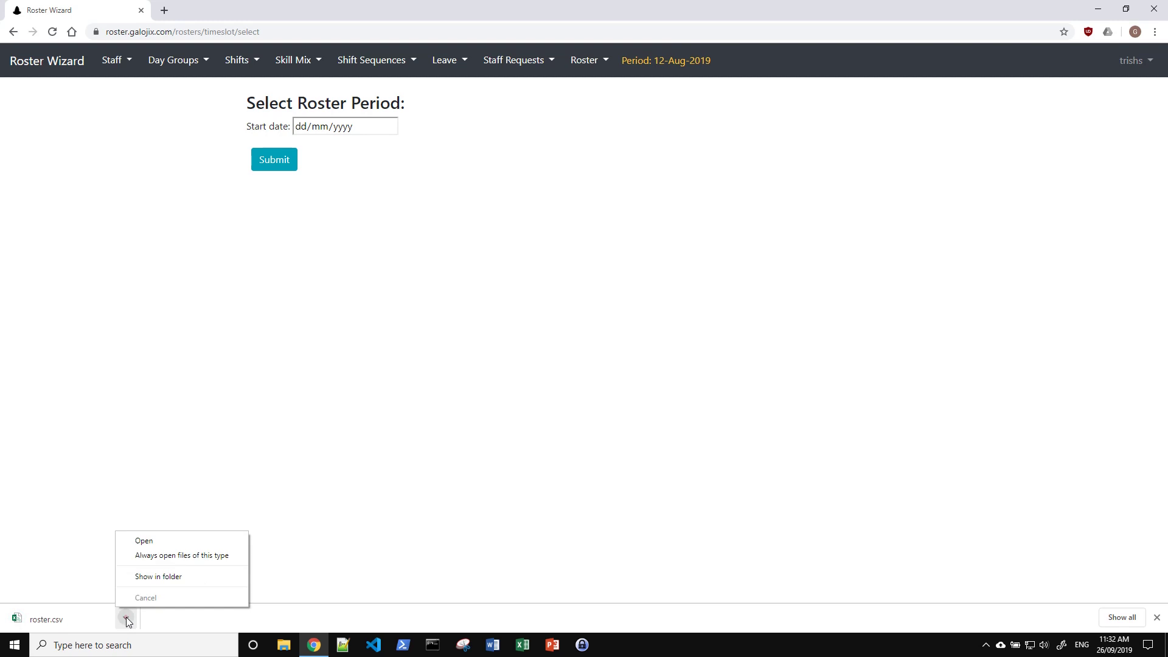
{"action": "left_click", "coordinate": [180, 544]}
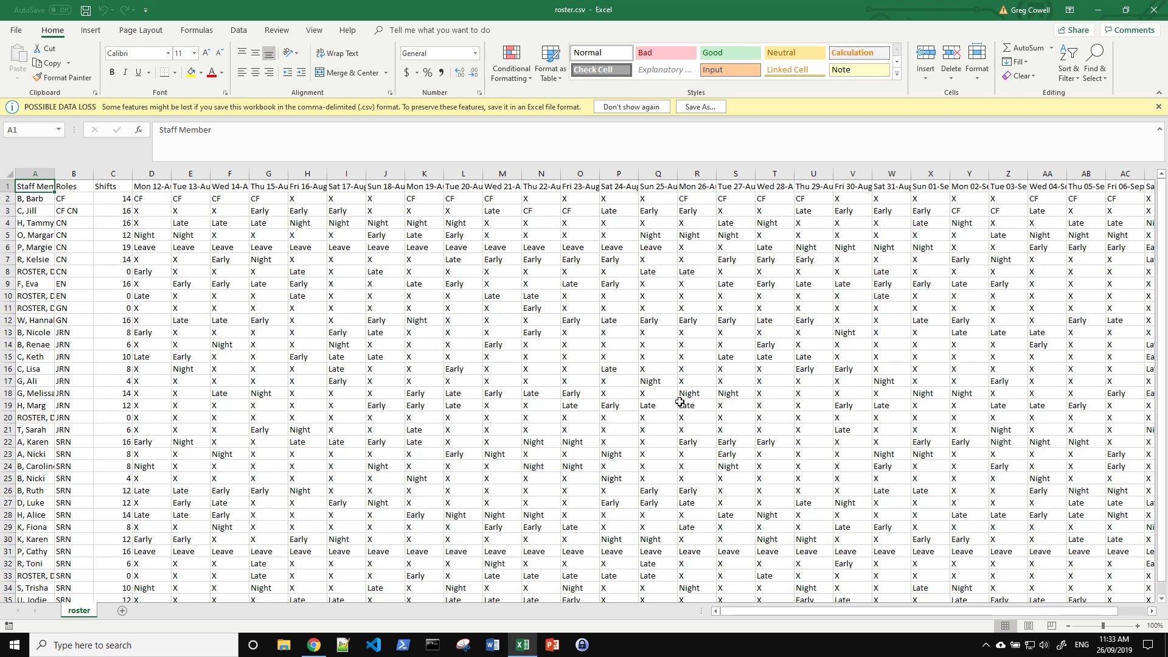
{"action": "scroll", "coordinate": [680, 402], "scroll_direction": "down", "scroll_amount": 5}
{"action": "scroll", "coordinate": [680, 401], "scroll_direction": "up", "scroll_amount": 5}
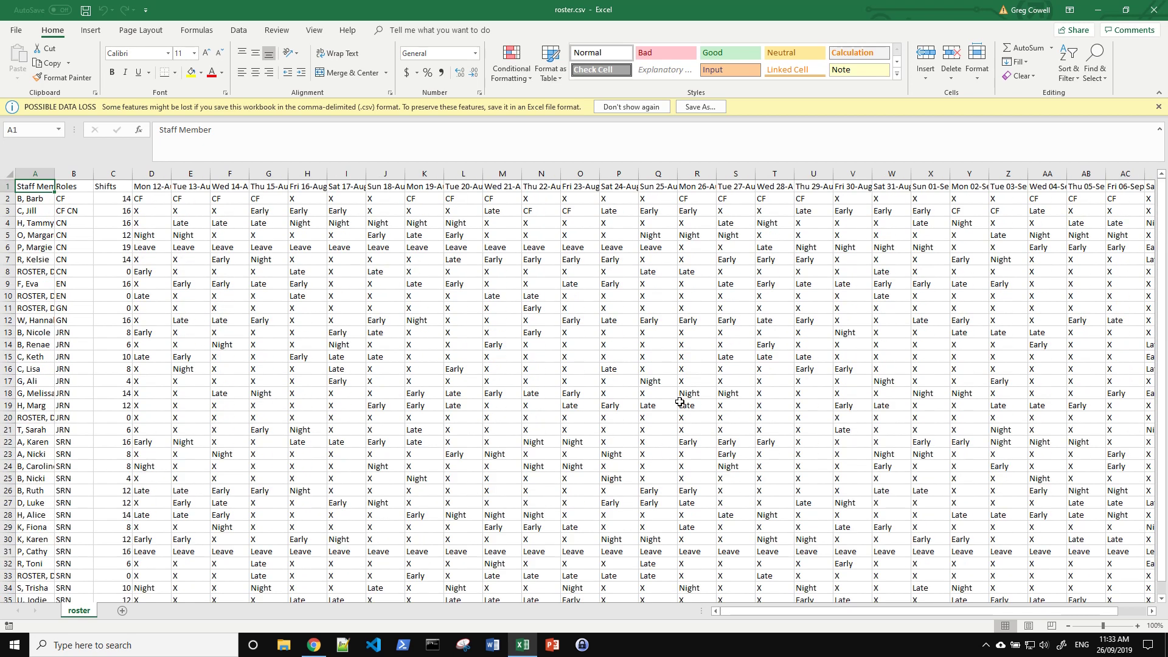